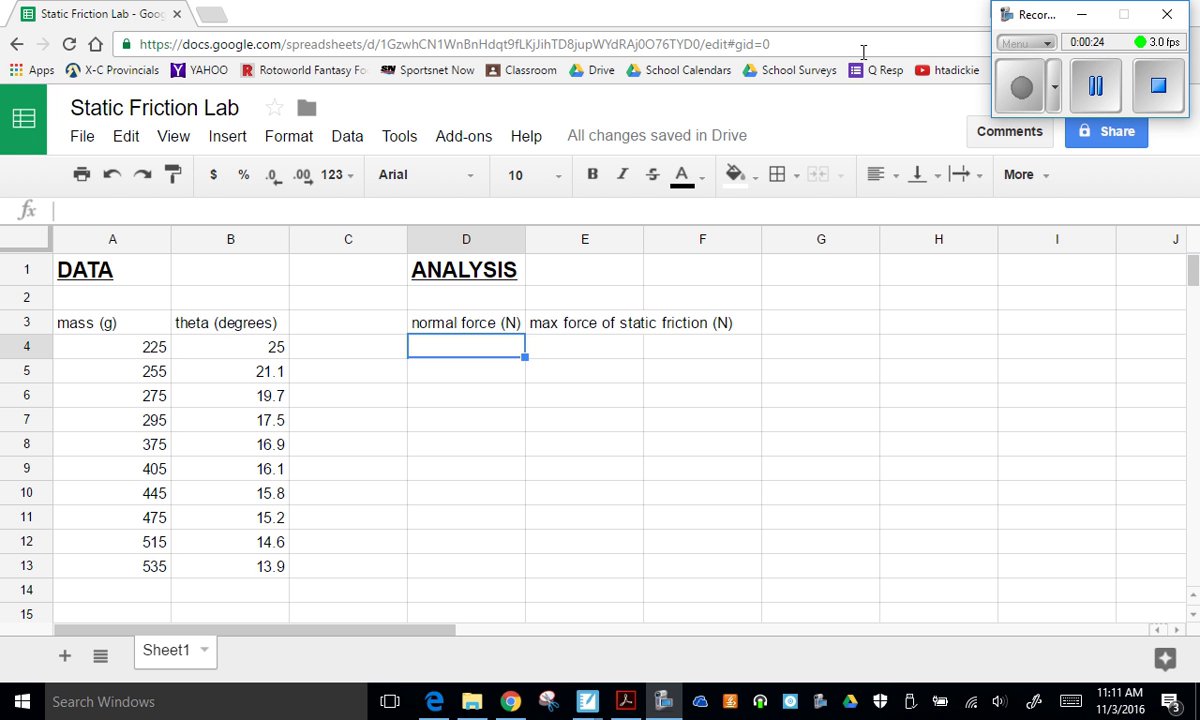
Start the D4 normal-force formula with =(A4/1000)*9.81, converting A4's grams to kilograms
{"action": "left_click", "coordinate": [515, 352]}
{"action": "type", "text": "="}
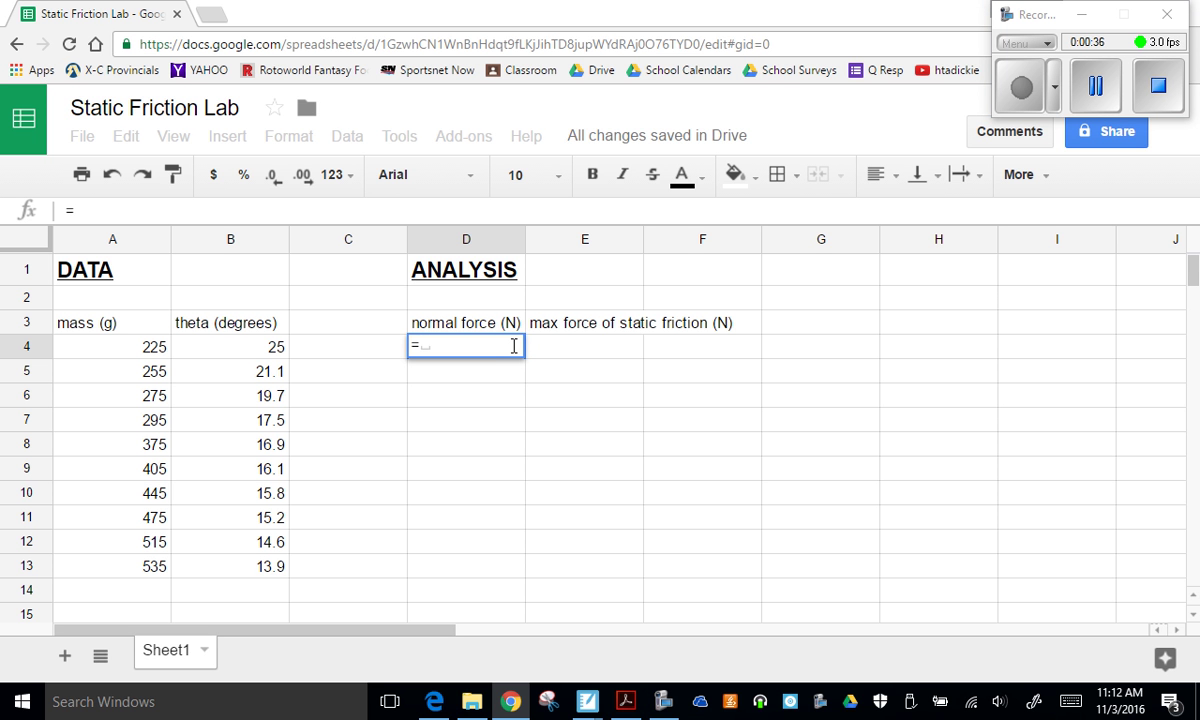
{"action": "type", "text": "("}
{"action": "left_click", "coordinate": [106, 346]}
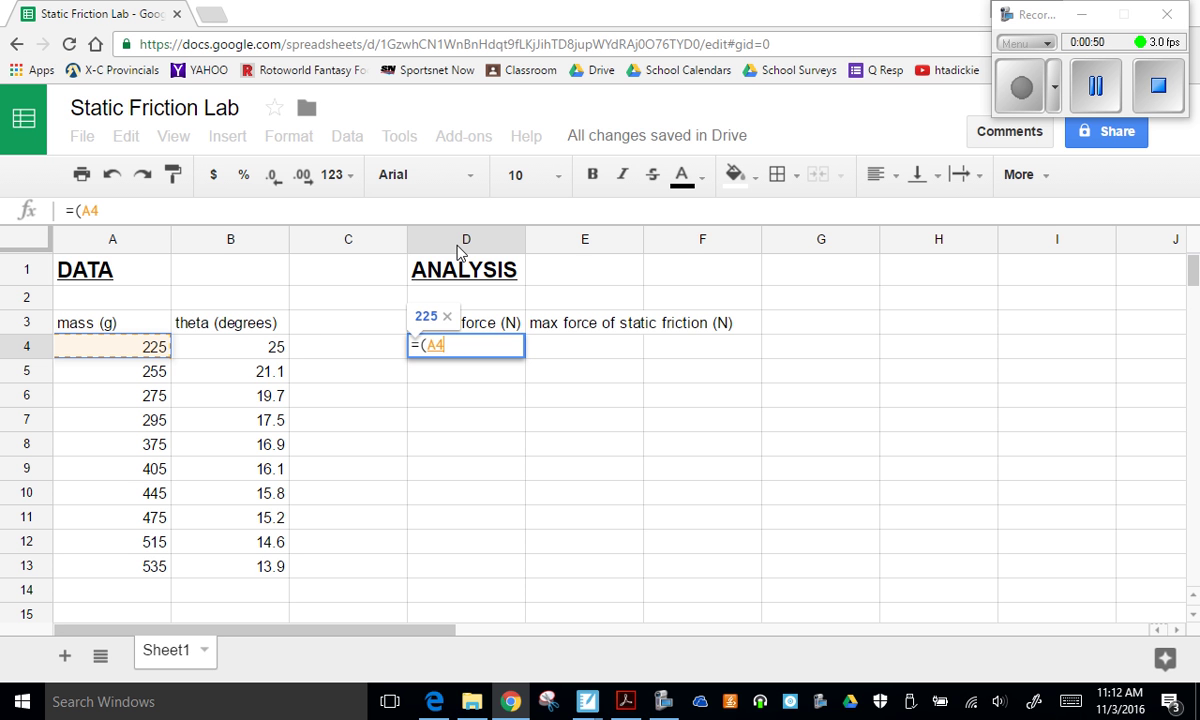
{"action": "type", "text": "/100"}
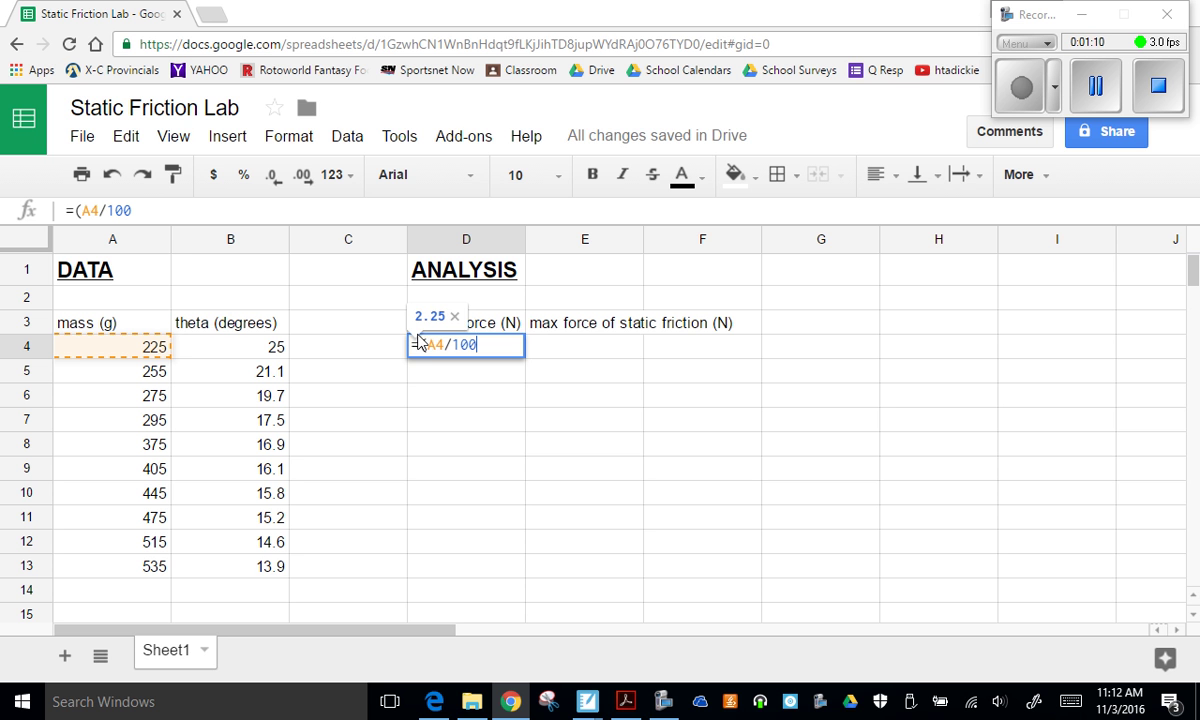
{"action": "type", "text": "0"}
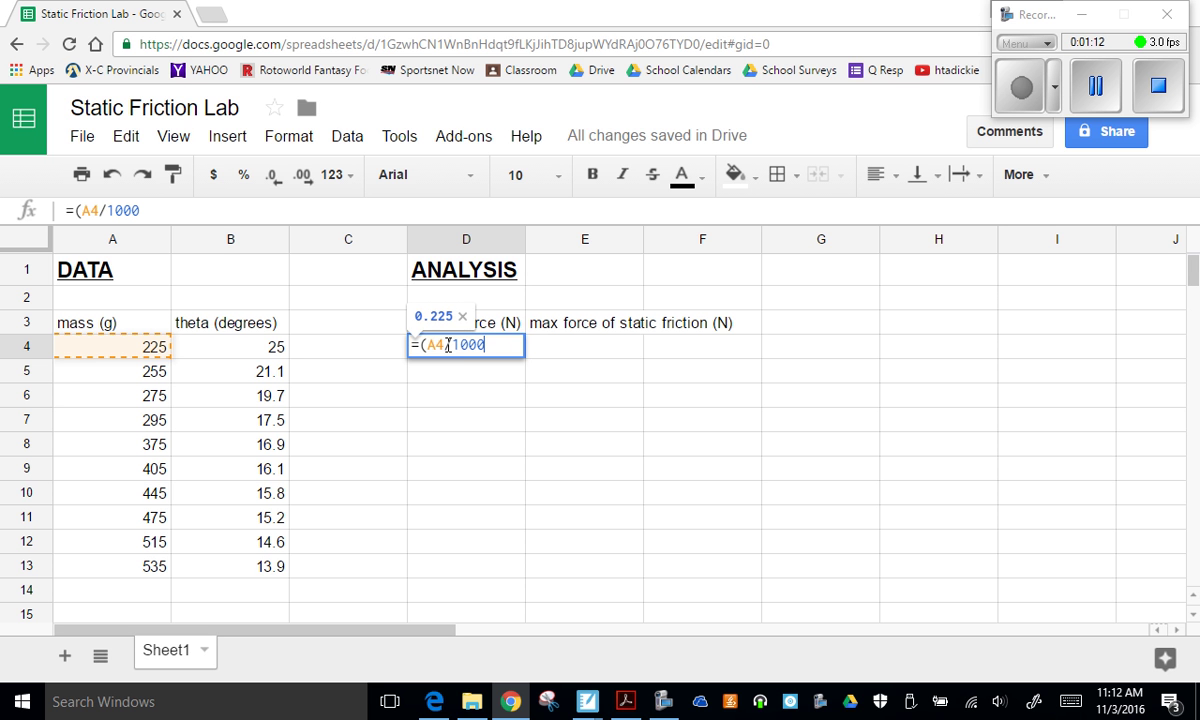
{"action": "type", "text": ")*9.81"}
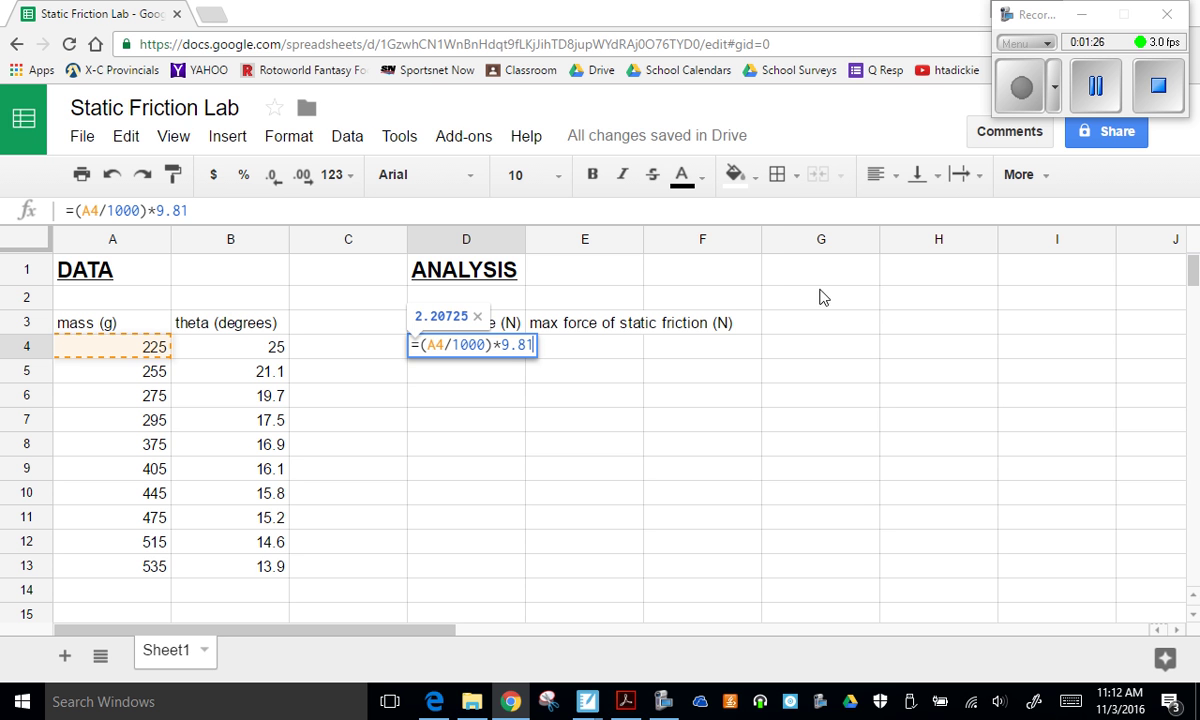
Complete D4 as =(A4/1000)*9.81*COS(radians(B4)), giving a normal force of 2.000447863 N
{"action": "type", "text": "*"}
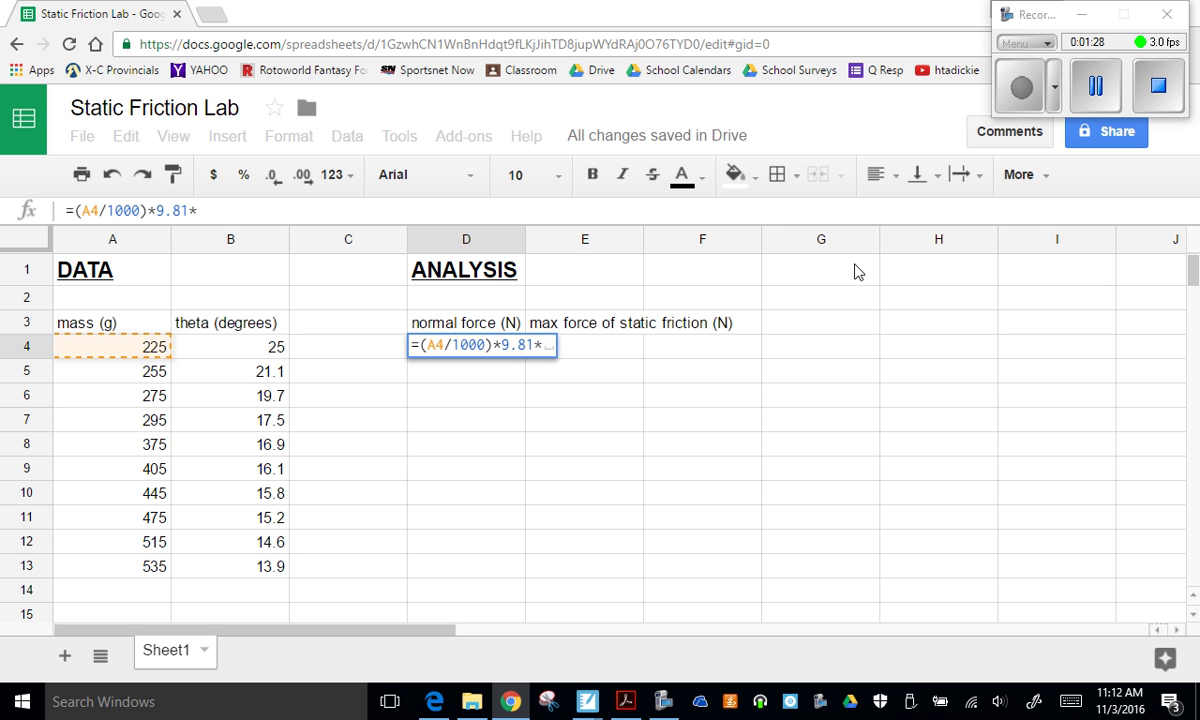
{"action": "type", "text": "COS"}
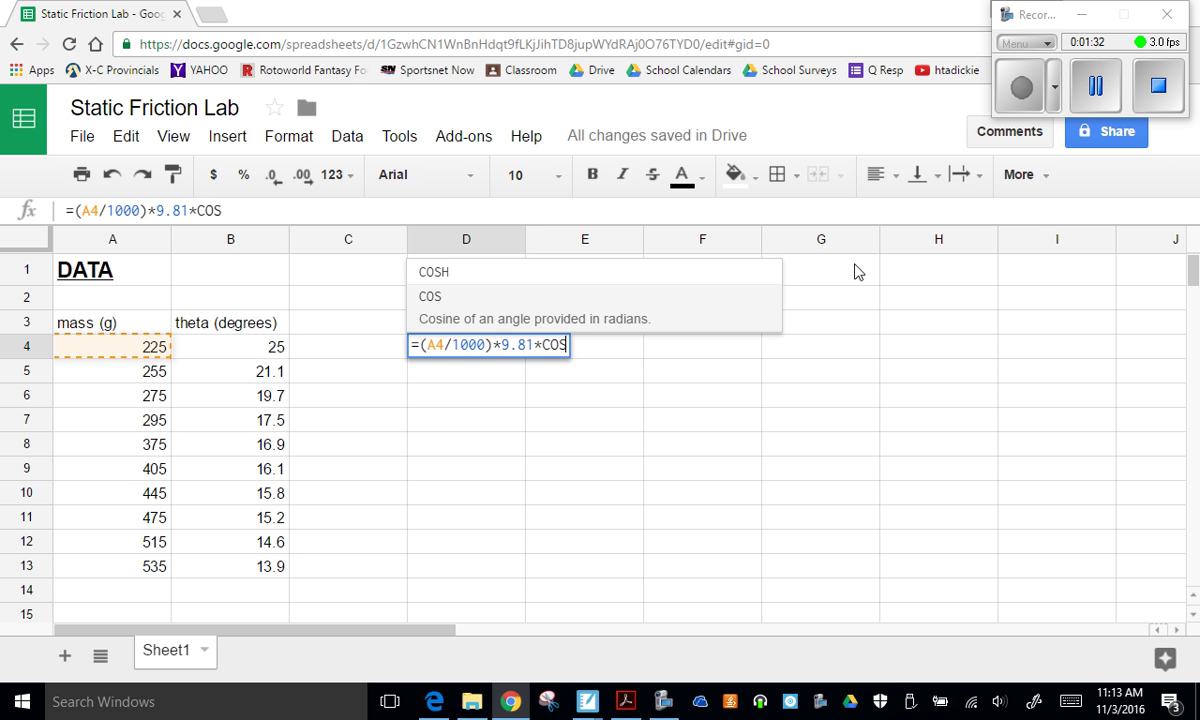
{"action": "type", "text": "("}
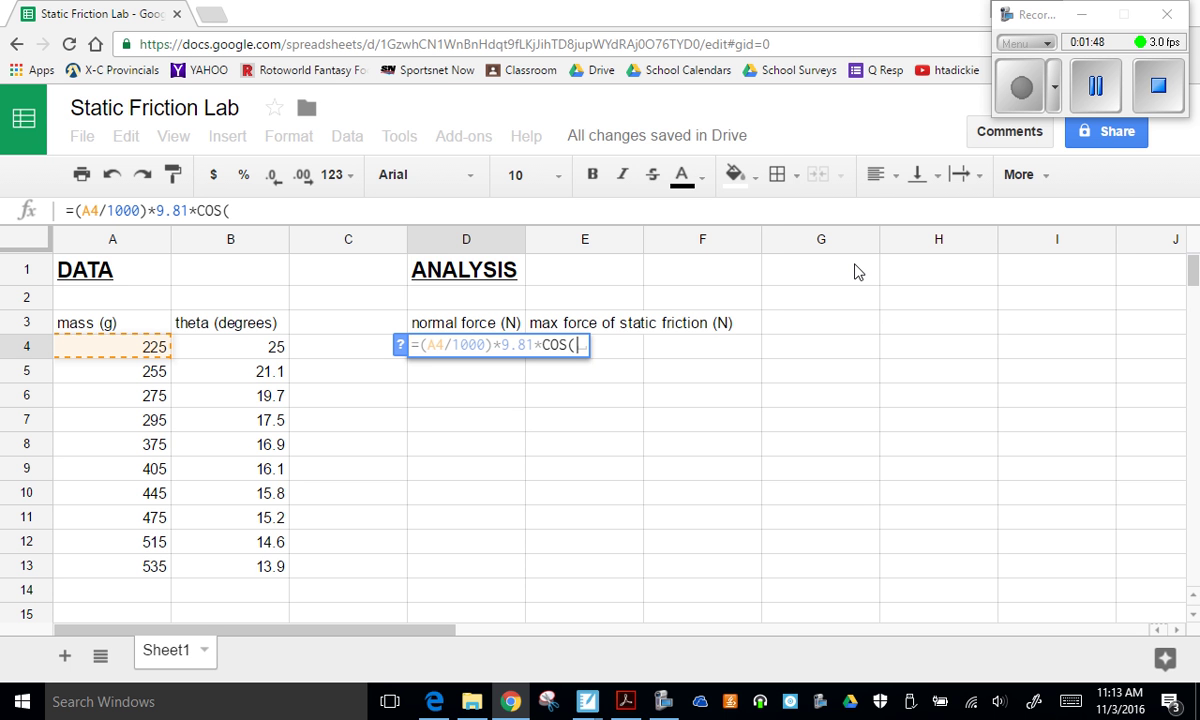
{"action": "type", "text": "radians"}
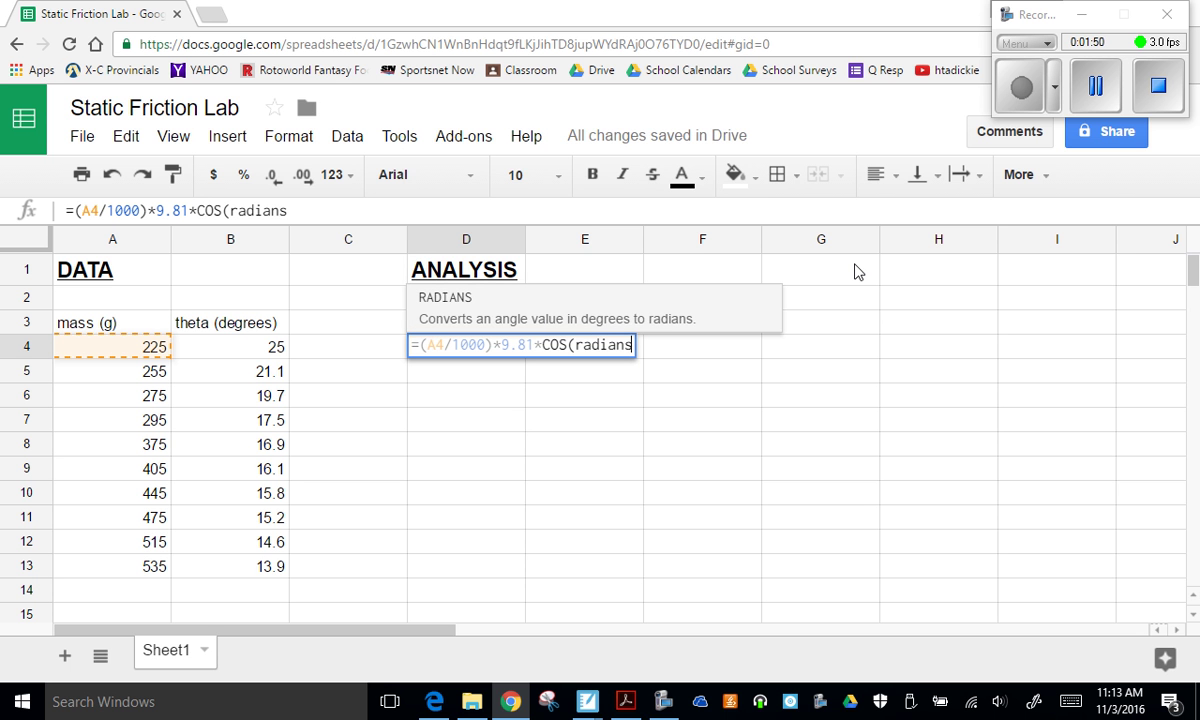
{"action": "type", "text": "("}
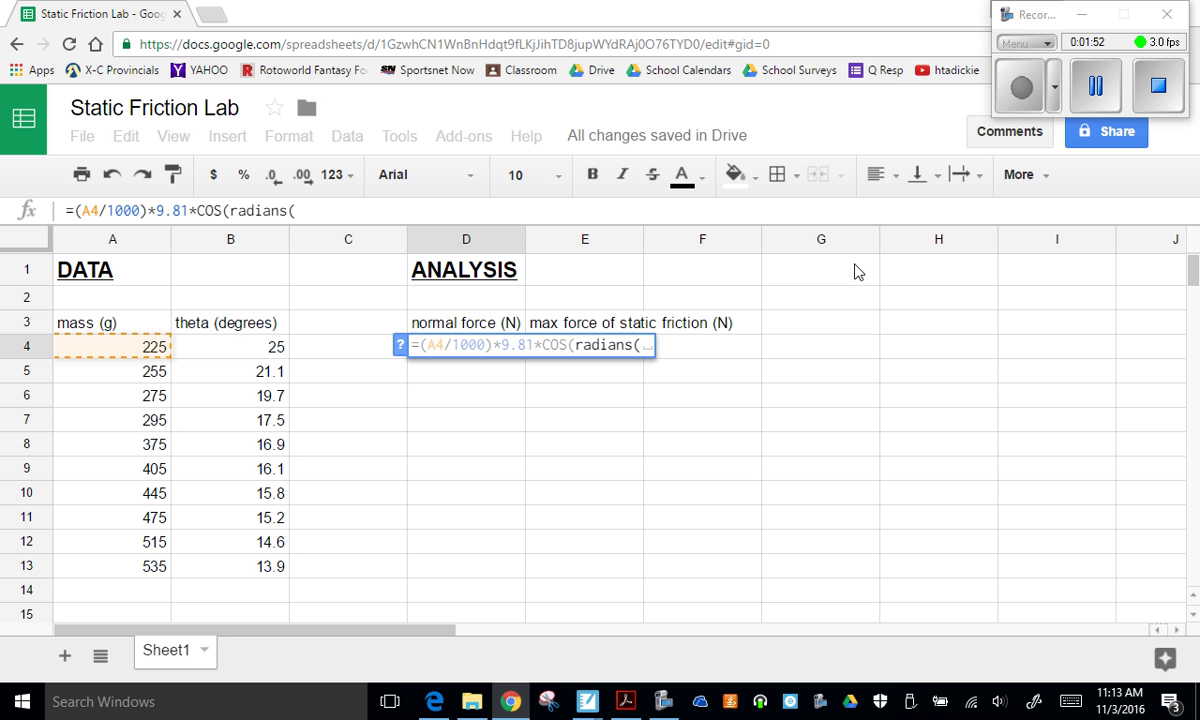
{"action": "left_click", "coordinate": [279, 347]}
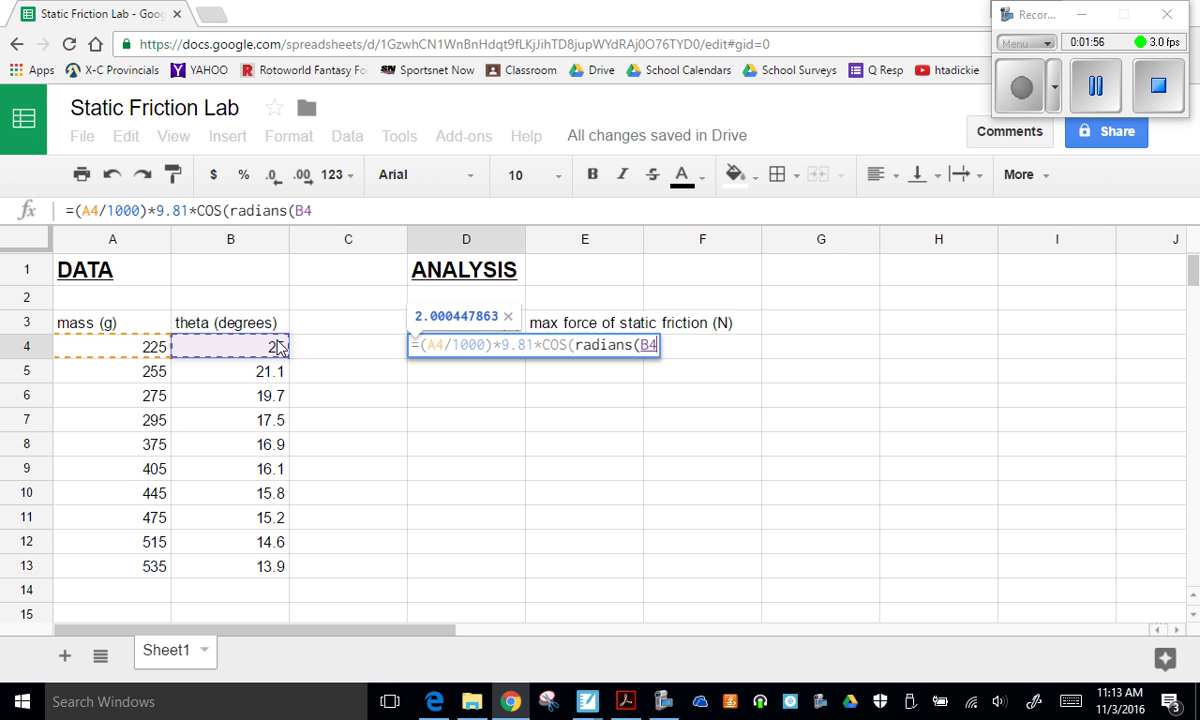
{"action": "type", "text": ")"}
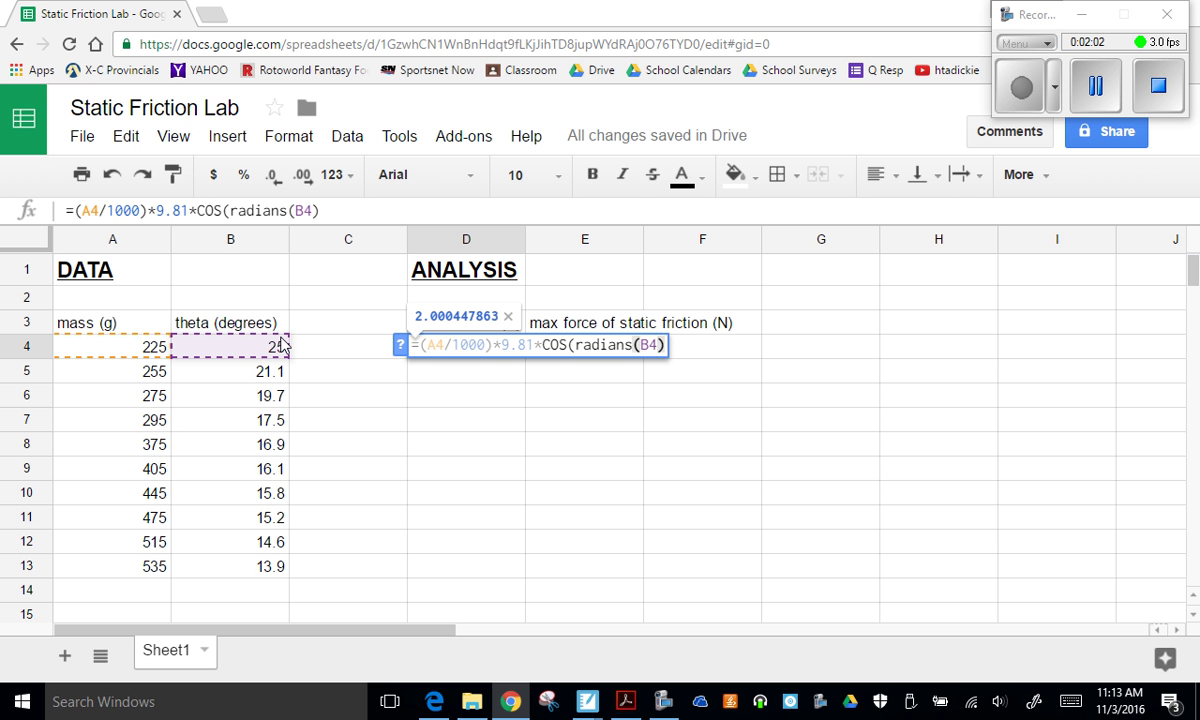
{"action": "type", "text": ")"}
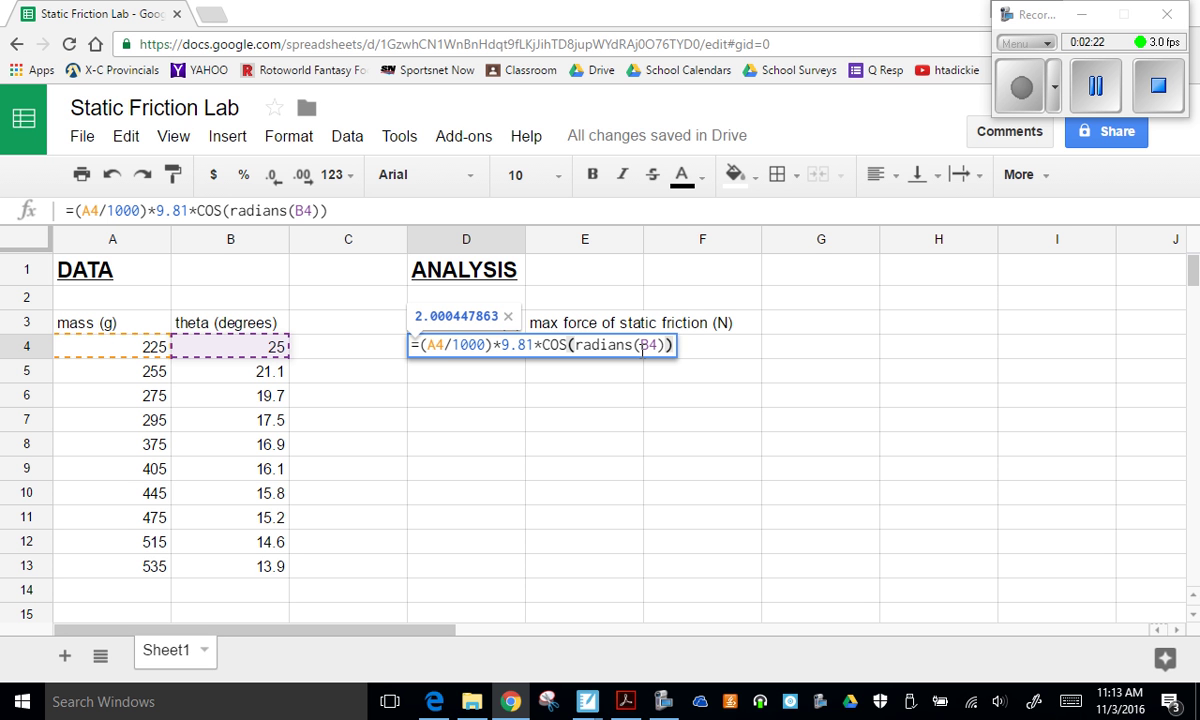
{"action": "key", "text": "Return"}
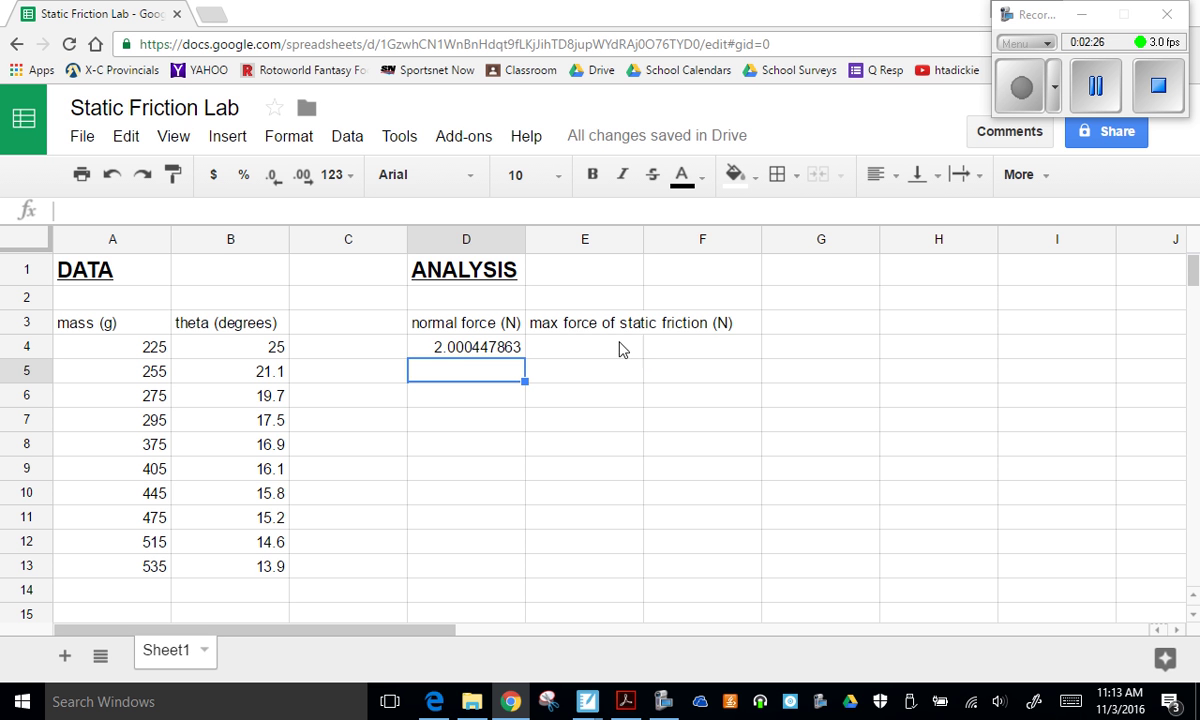
Enter =(A4/1000)*9.81*sin(radians(B4)) in E4, giving 0.9328241582 N maximum static friction
{"action": "left_click", "coordinate": [604, 354]}
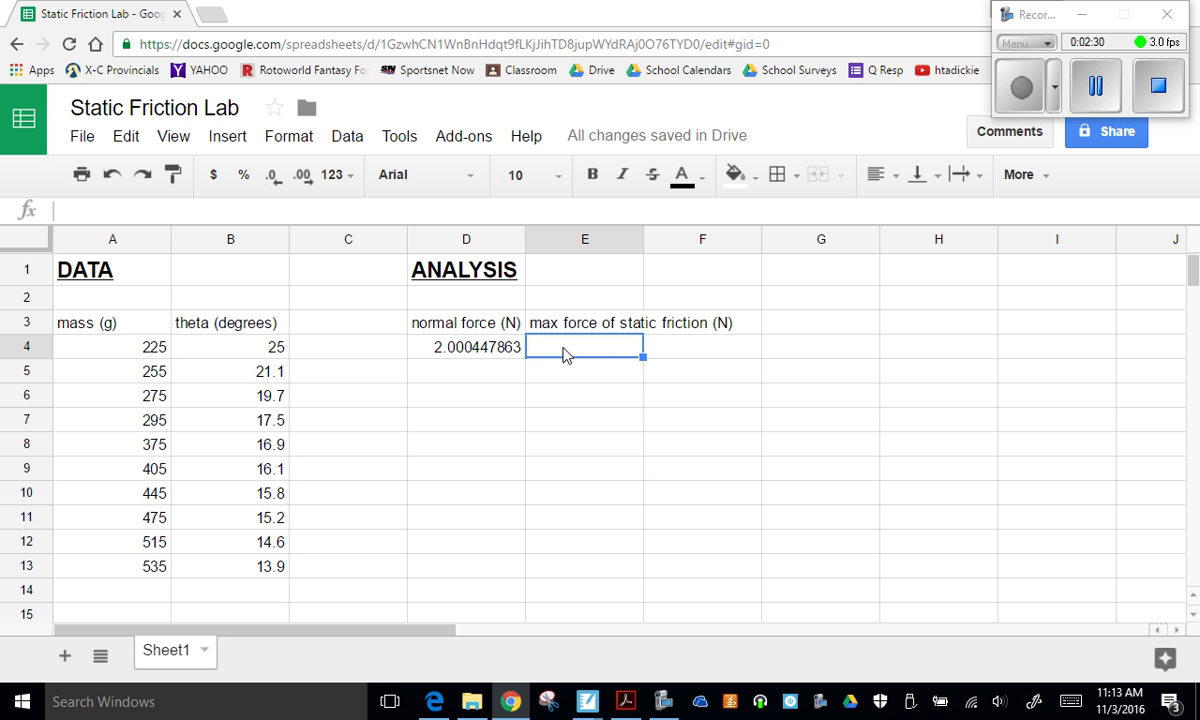
{"action": "type", "text": "="}
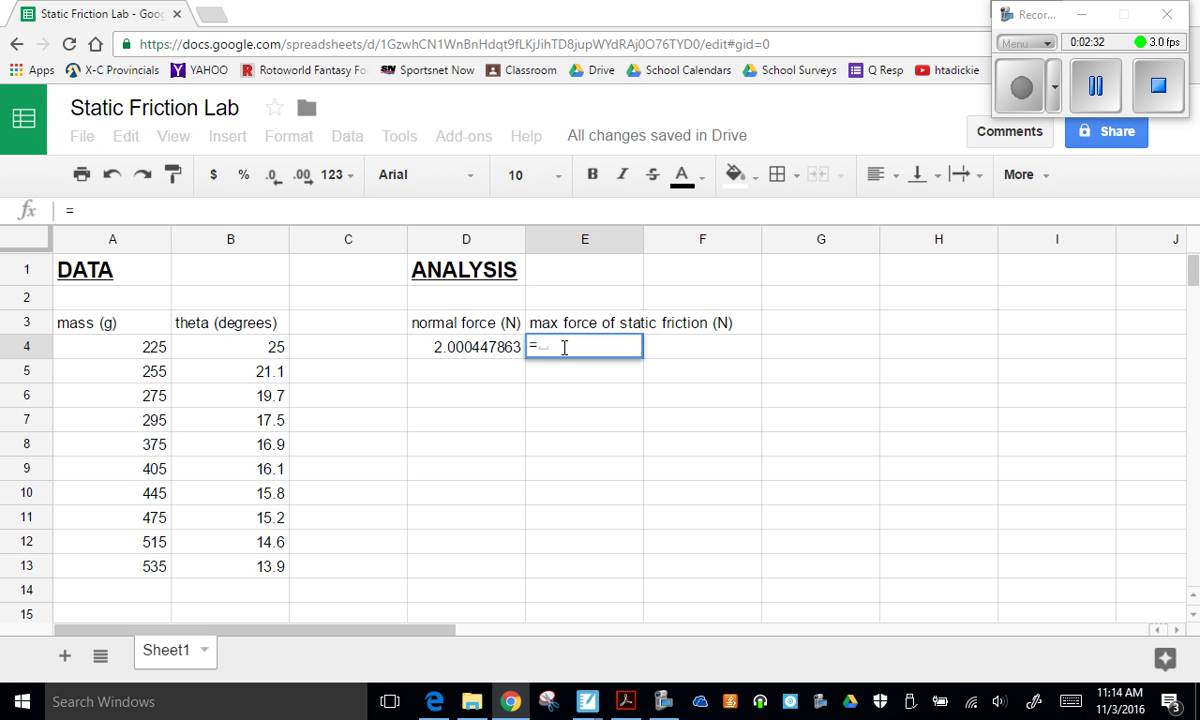
{"action": "type", "text": "("}
{"action": "left_click", "coordinate": [110, 351]}
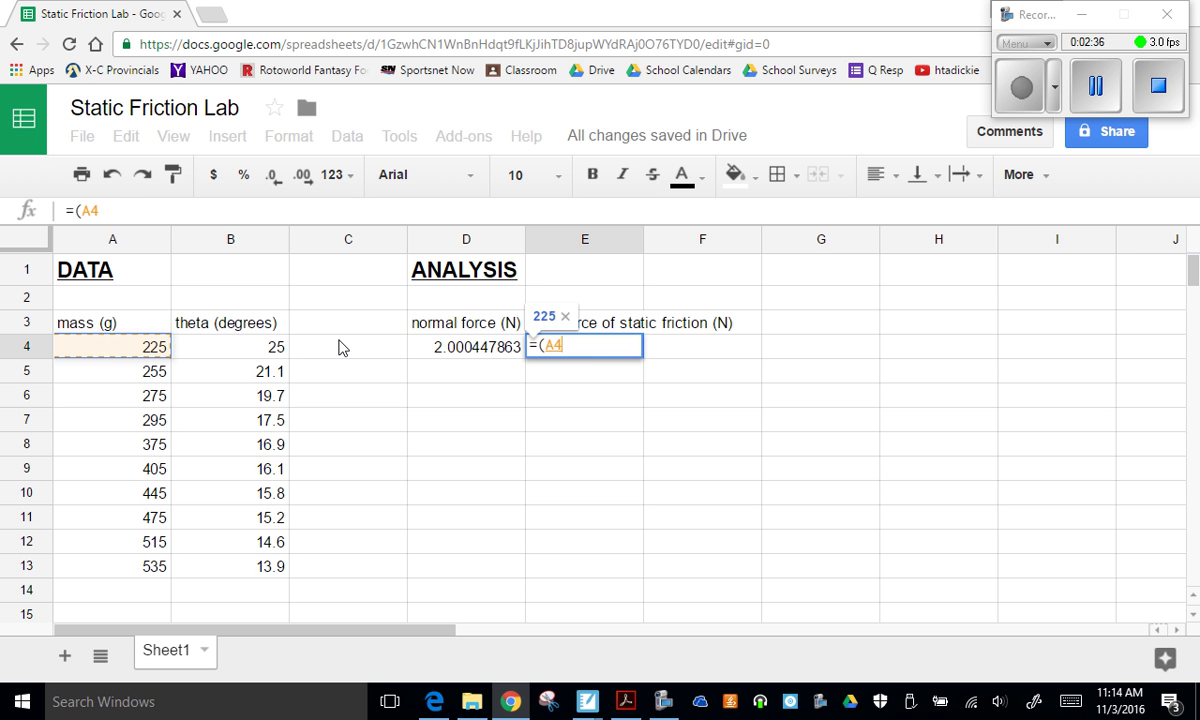
{"action": "type", "text": "/100"}
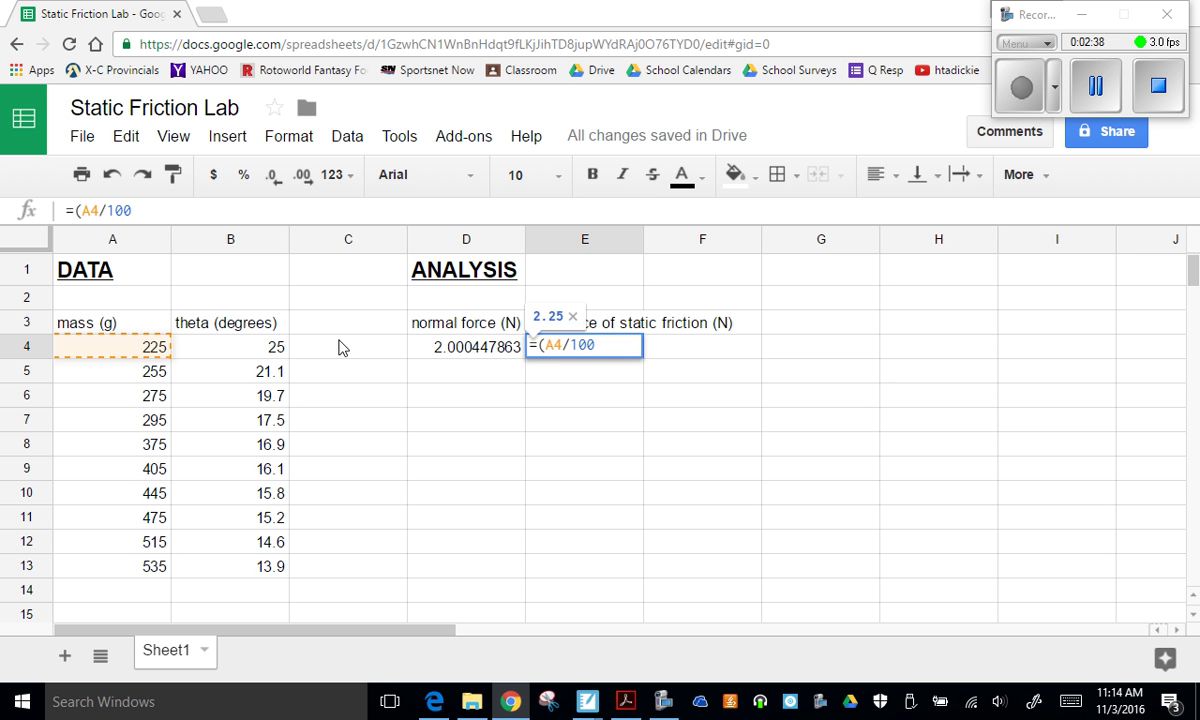
{"action": "type", "text": "0)*9."}
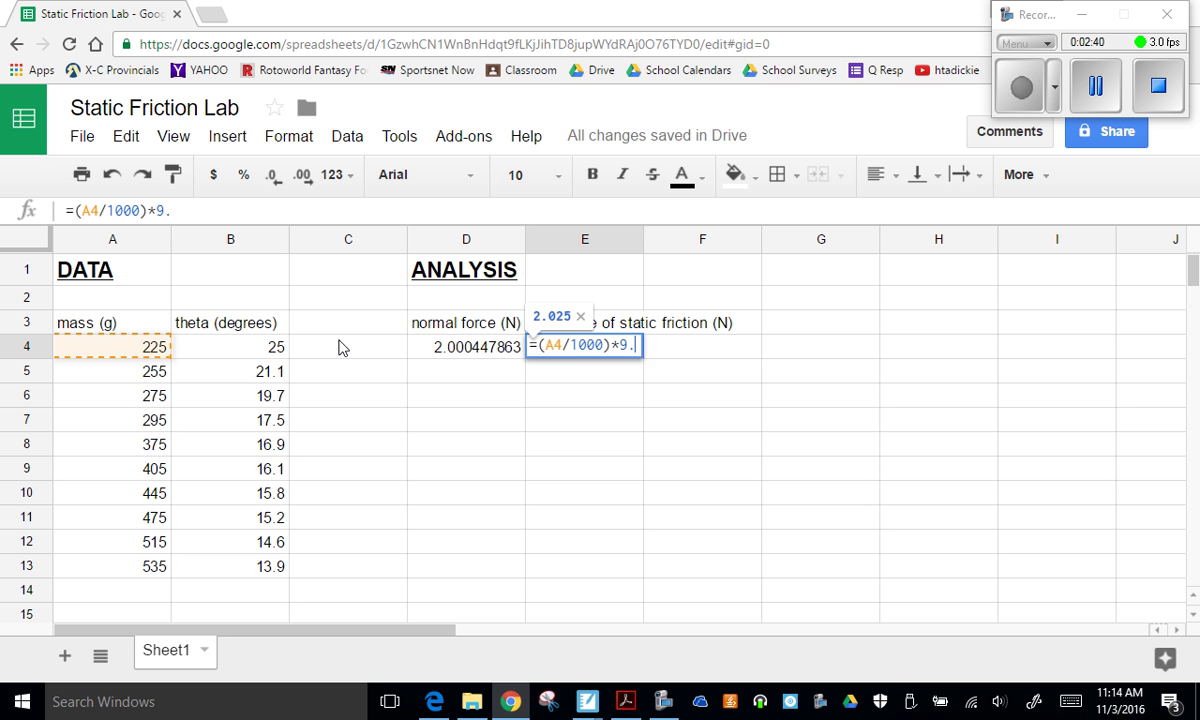
{"action": "type", "text": "81*"}
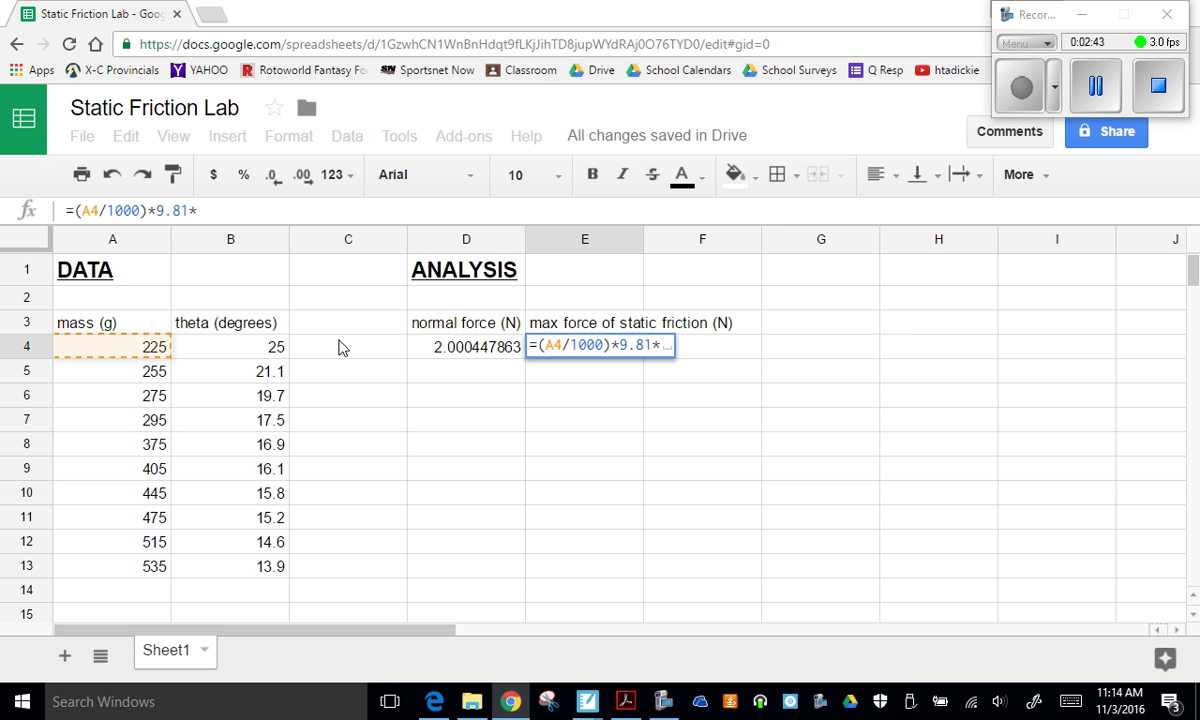
{"action": "type", "text": "sin"}
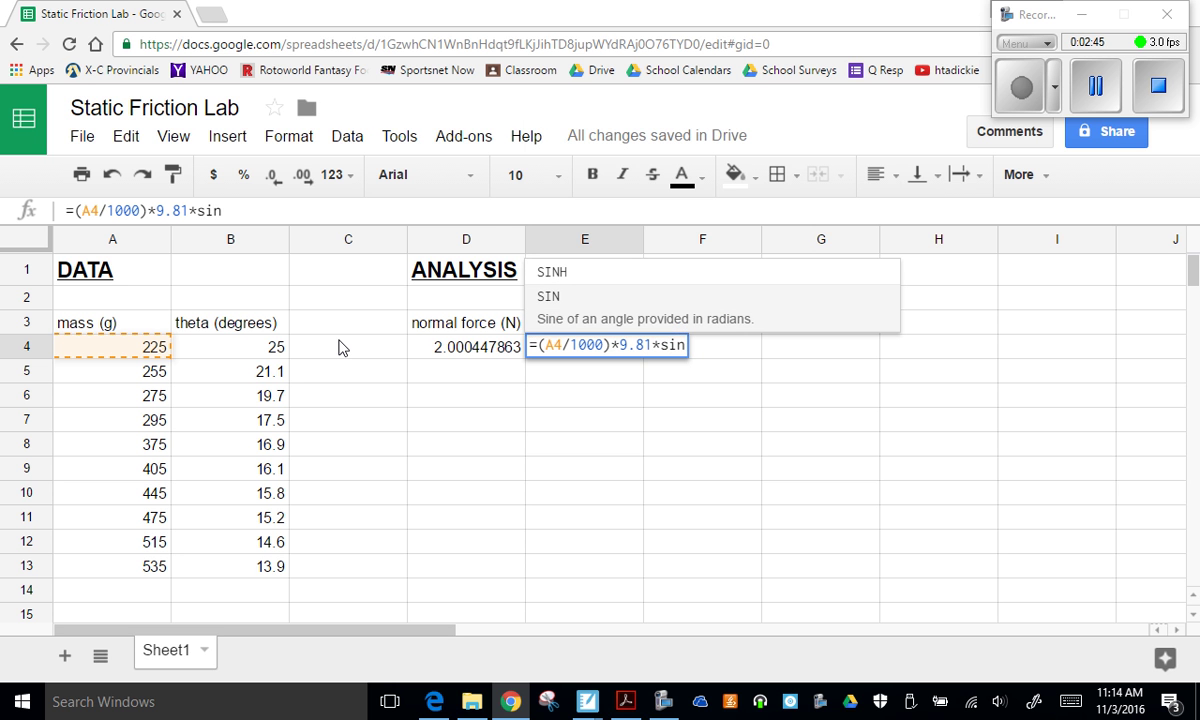
{"action": "type", "text": "("}
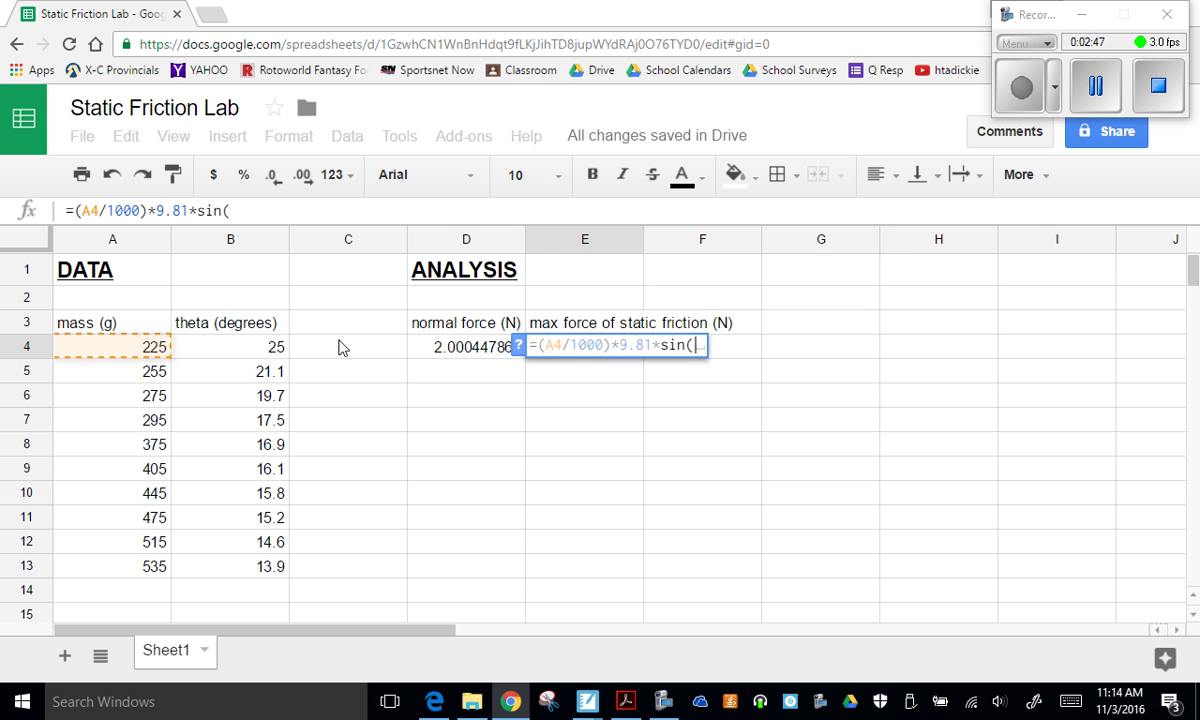
{"action": "type", "text": "ra"}
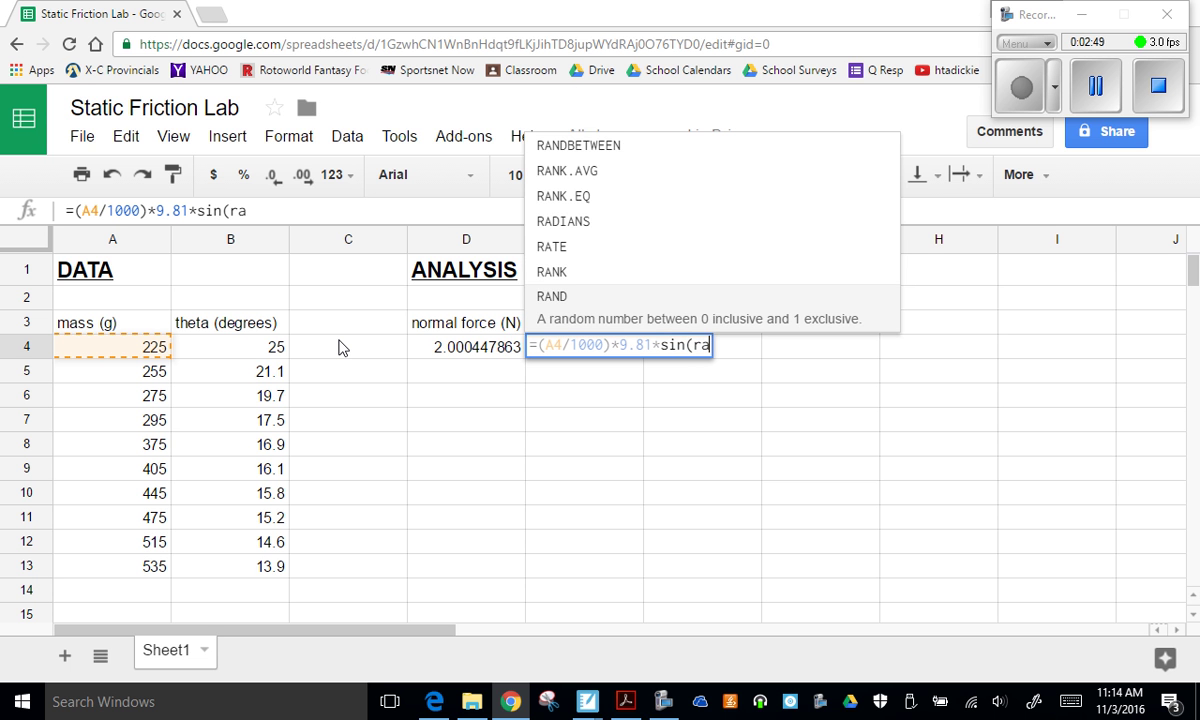
{"action": "type", "text": "dians("}
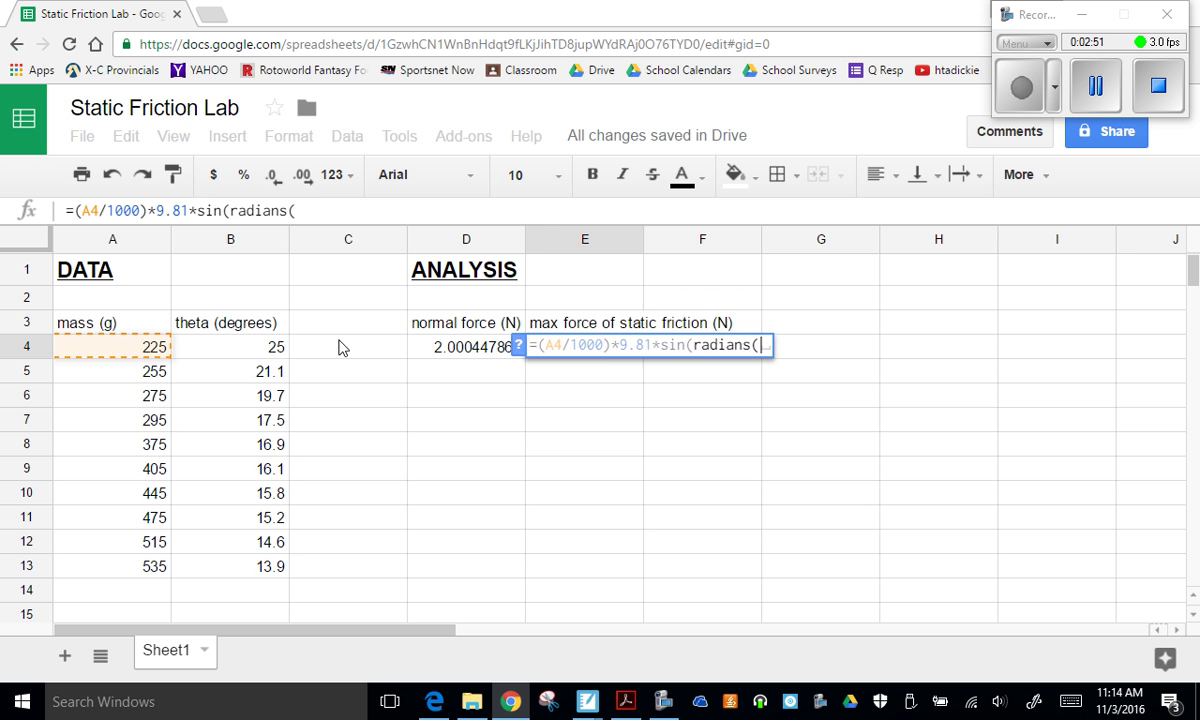
{"action": "left_click", "coordinate": [262, 346]}
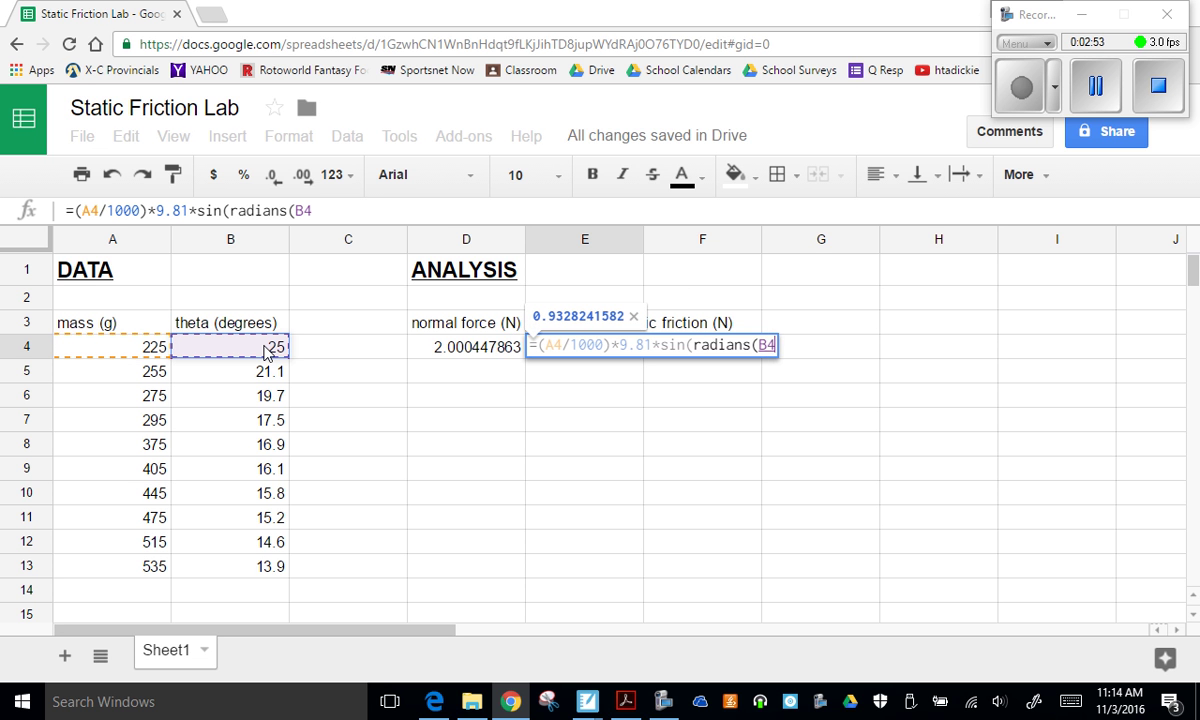
{"action": "type", "text": ")"}
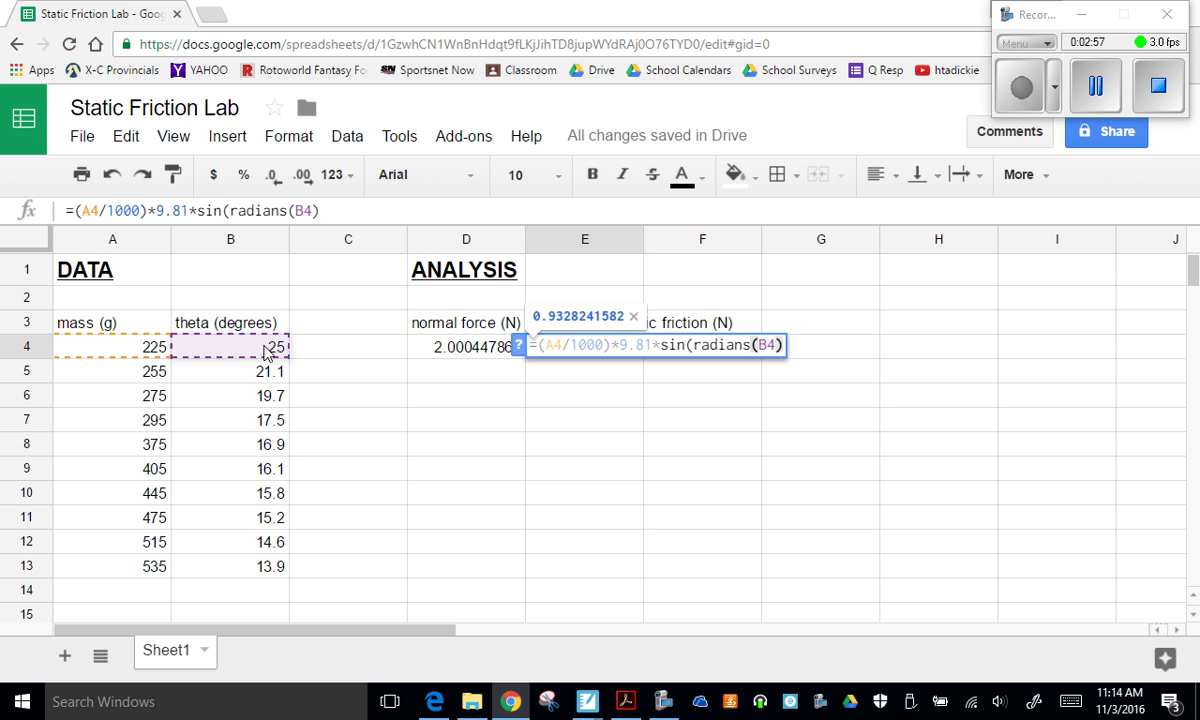
{"action": "type", "text": ")"}
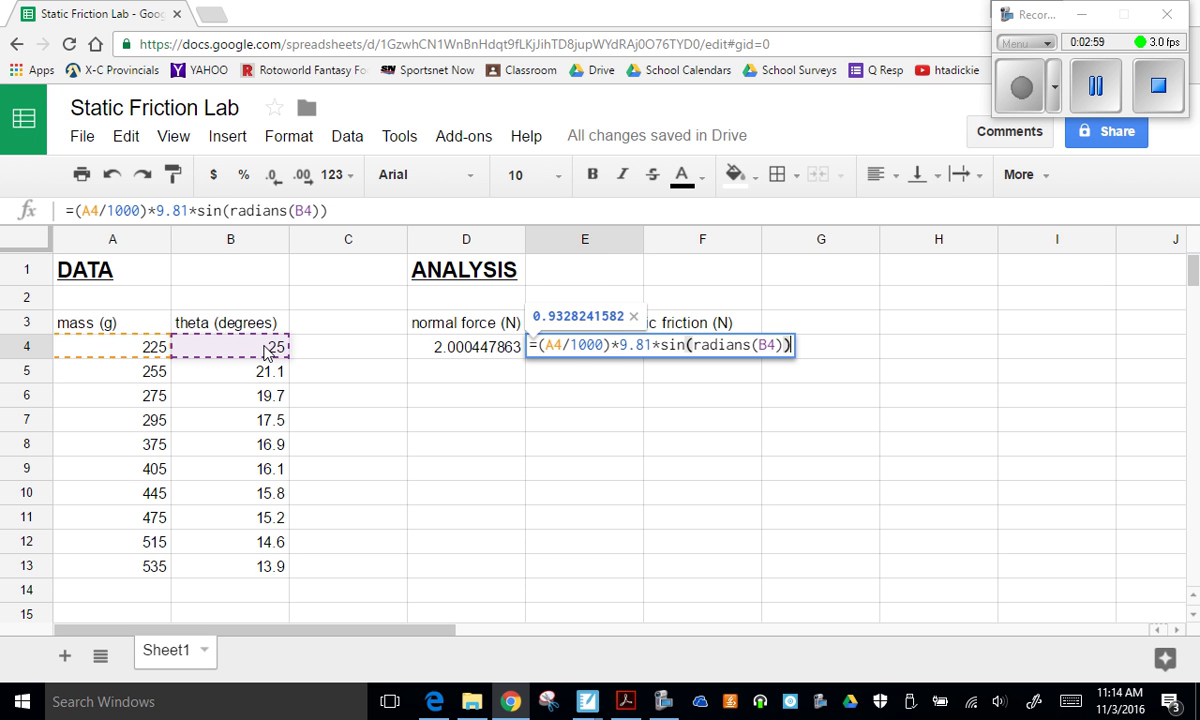
{"action": "key", "text": "Return"}
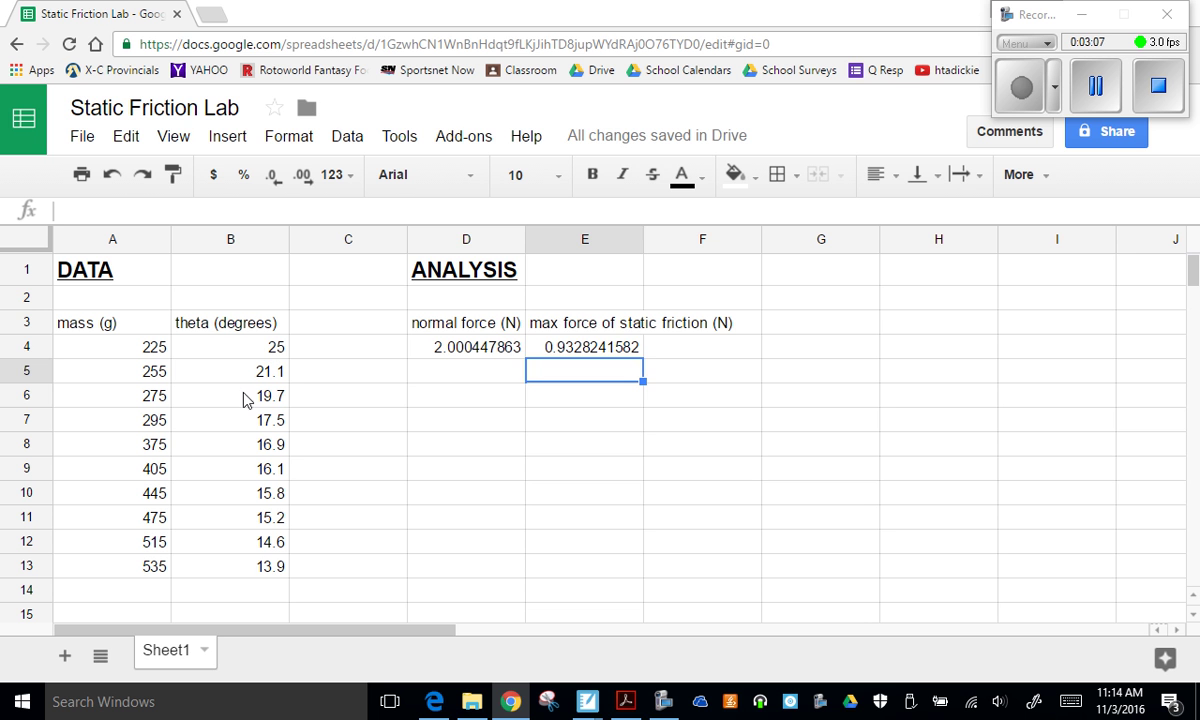
Fill the D4:E4 normal force and friction formulas down through row 13
{"action": "left_click", "coordinate": [440, 347]}
{"action": "left_click", "coordinate": [605, 345], "text": "shift"}
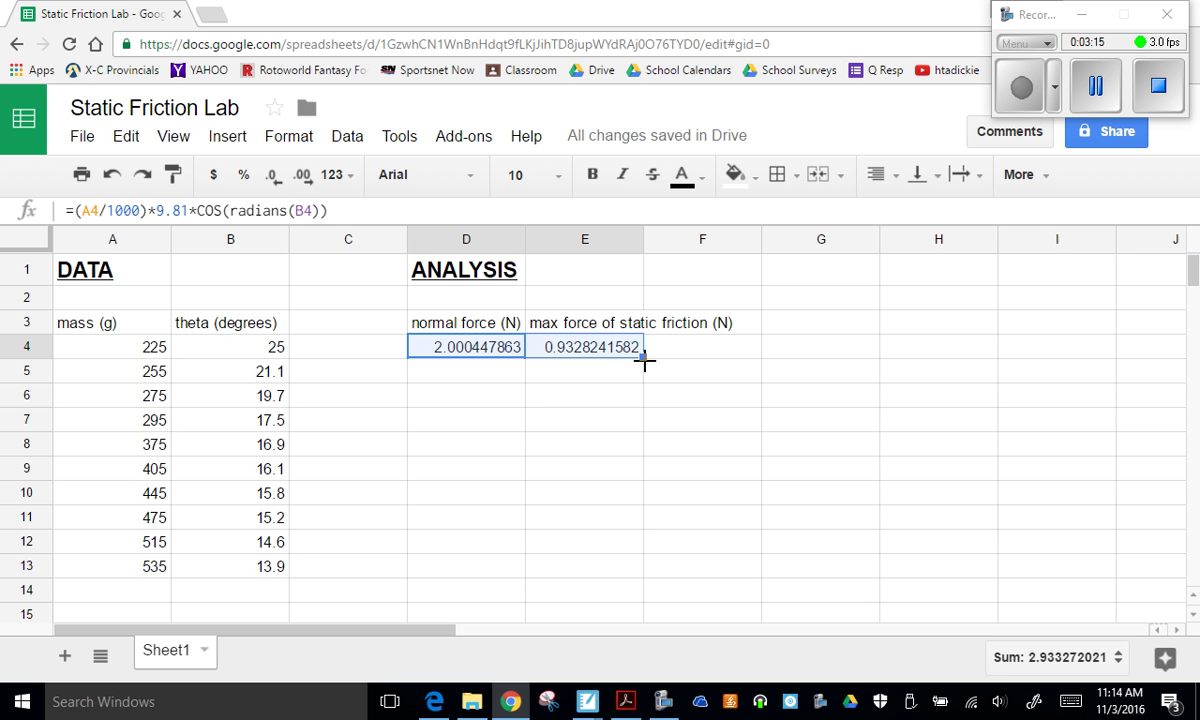
{"action": "left_click_drag", "start_coordinate": [643, 357], "coordinate": [651, 566]}
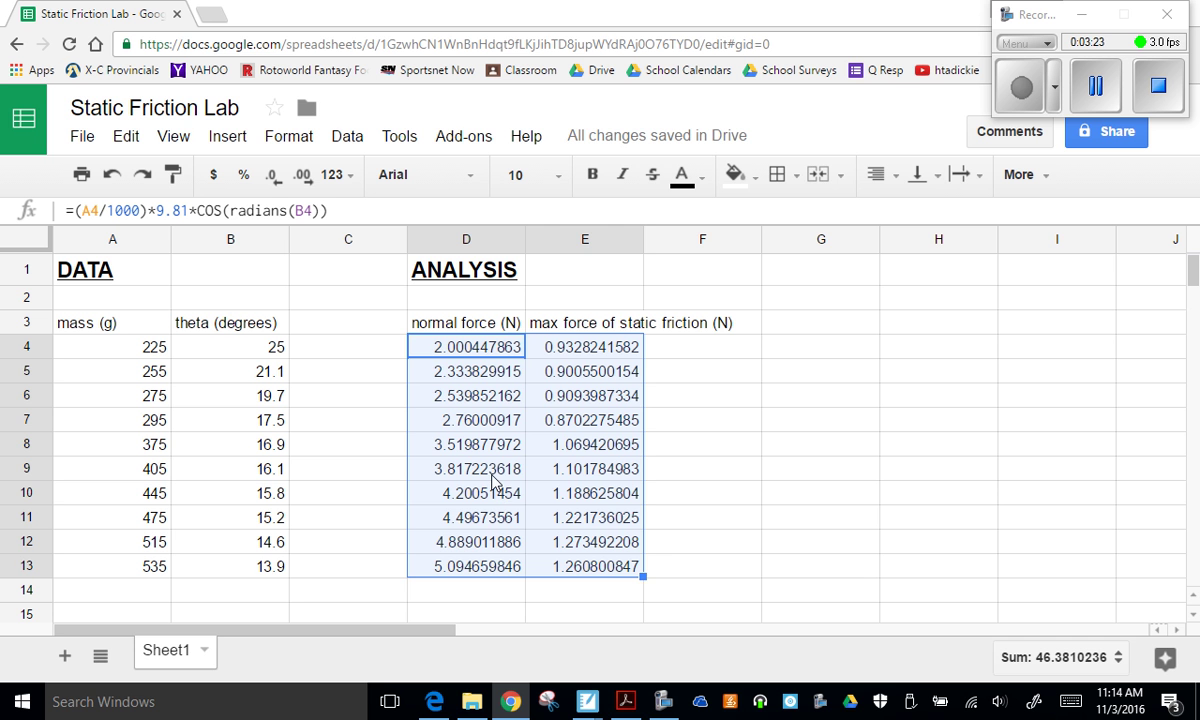
Verify the D4 and D13 formulas reference their own row's mass and angle
{"action": "left_click", "coordinate": [455, 349]}
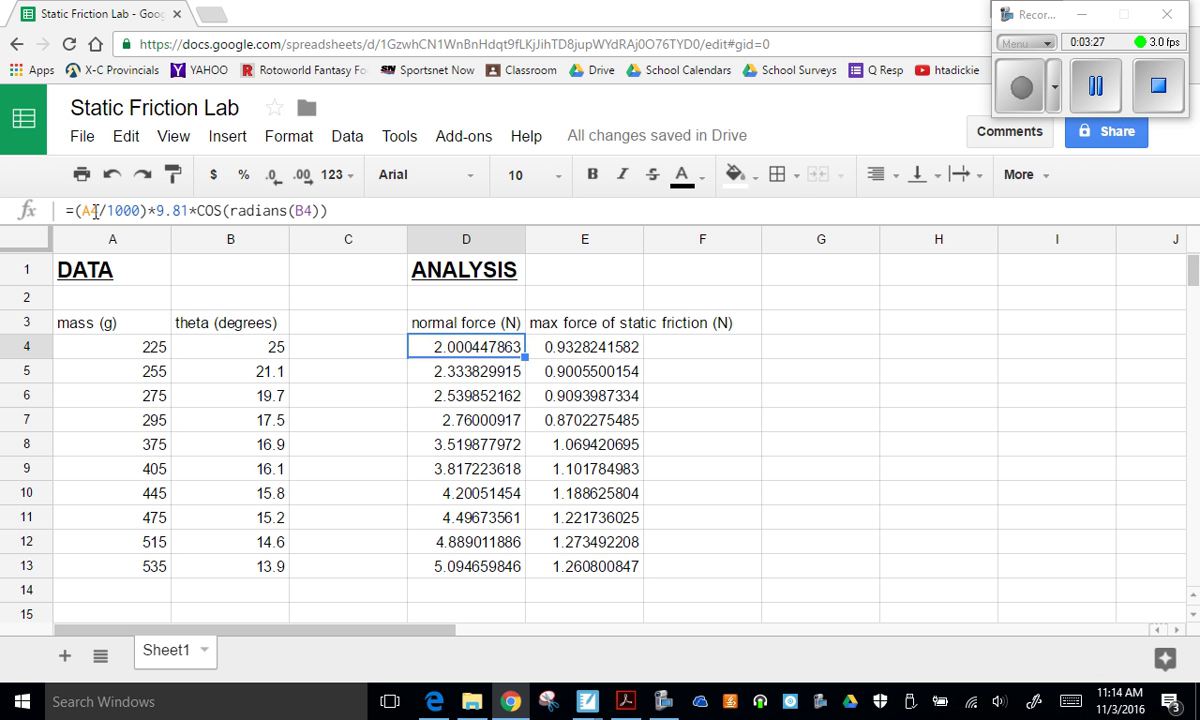
{"action": "left_click", "coordinate": [304, 208]}
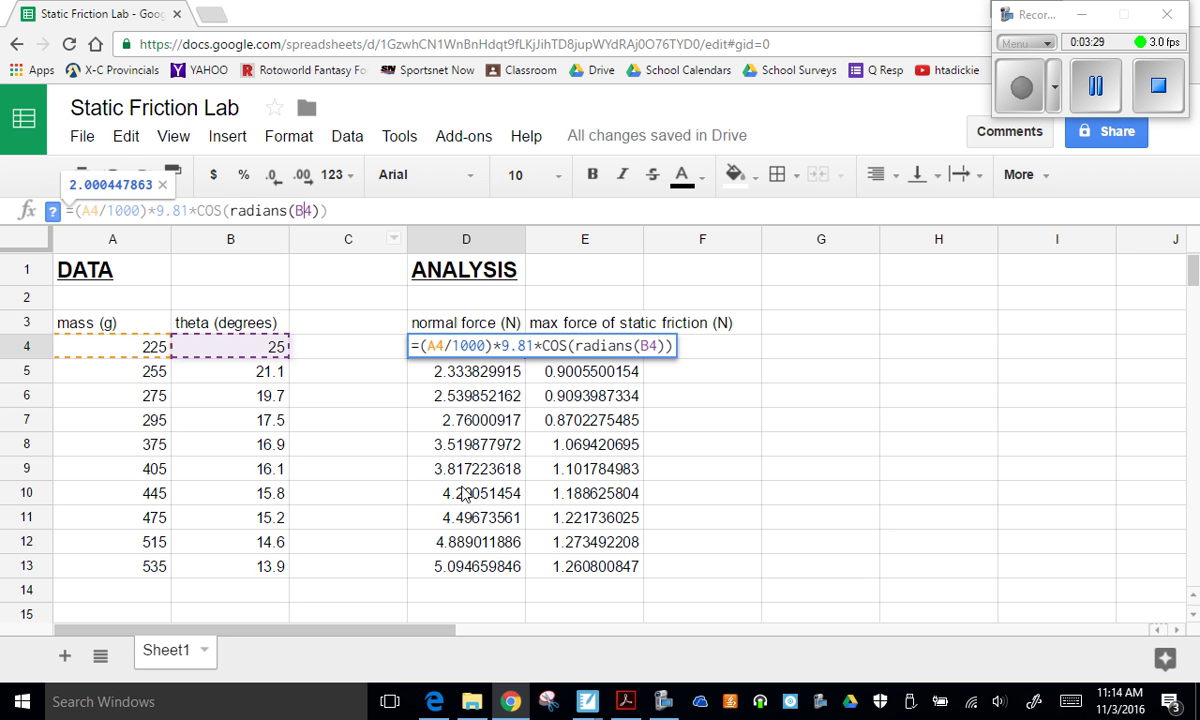
{"action": "left_click", "coordinate": [465, 566]}
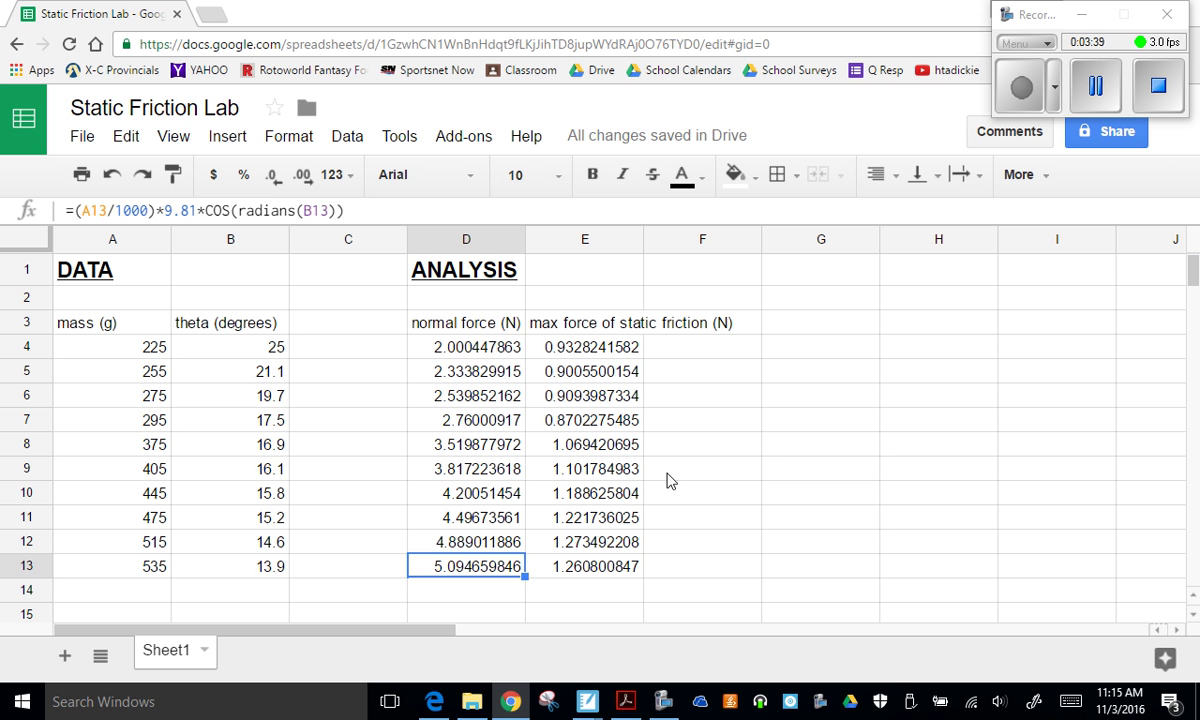
{"action": "left_click", "coordinate": [800, 444]}
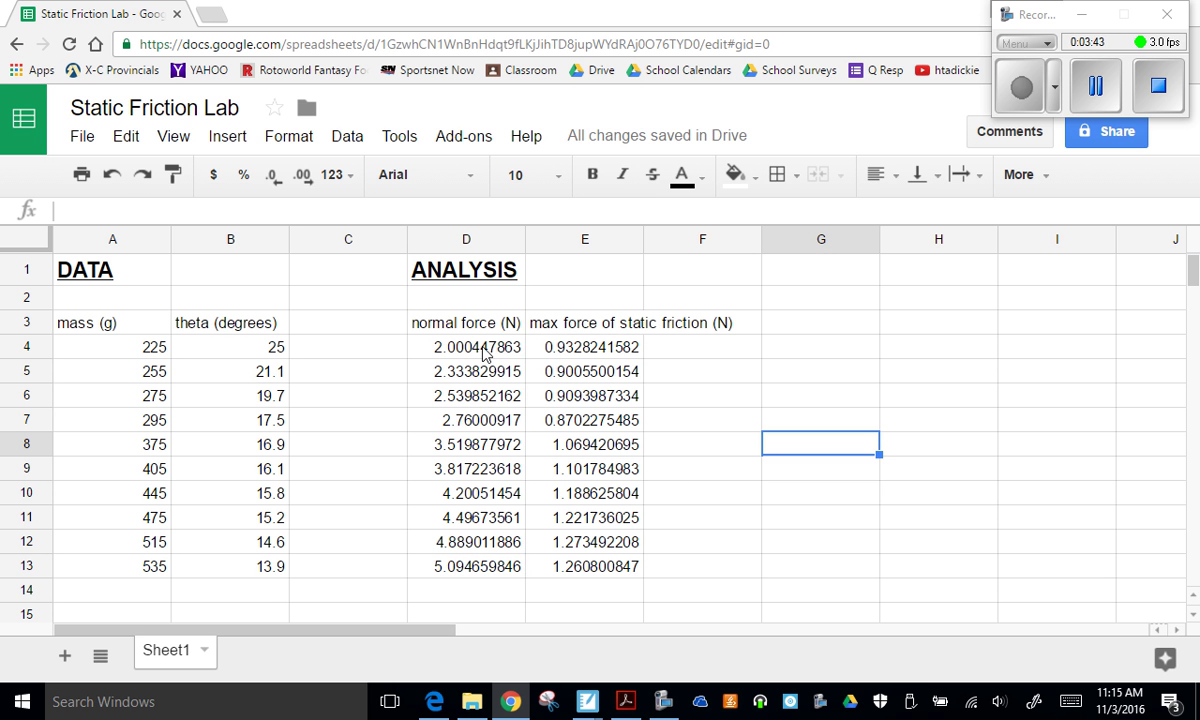
Insert a scatter chart of D4:E13, plotting max static friction against normal force
{"action": "left_click_drag", "start_coordinate": [455, 347], "coordinate": [608, 568]}
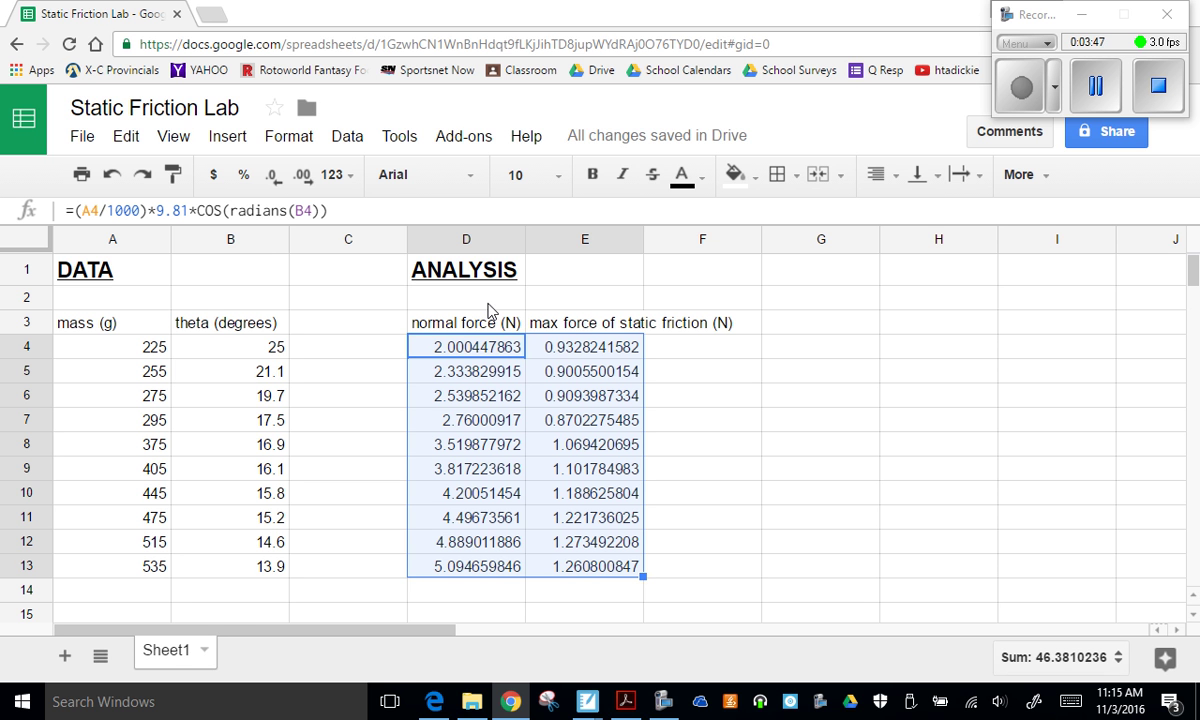
{"action": "left_click", "coordinate": [227, 136]}
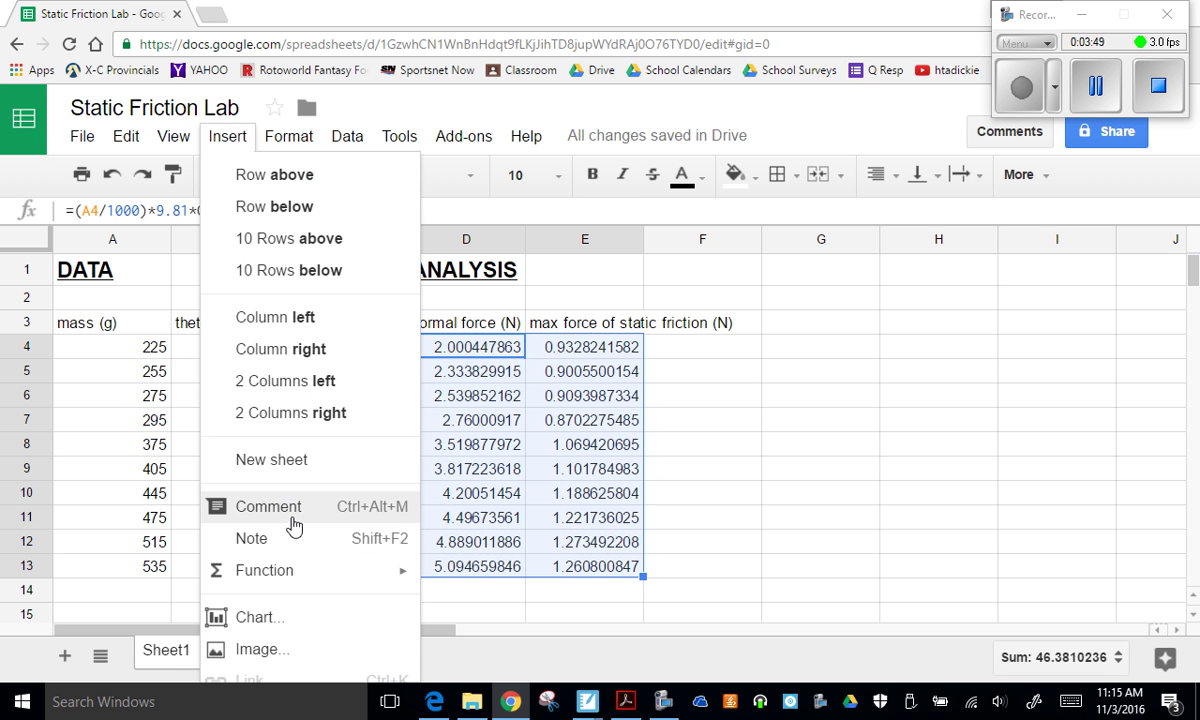
{"action": "left_click", "coordinate": [302, 620]}
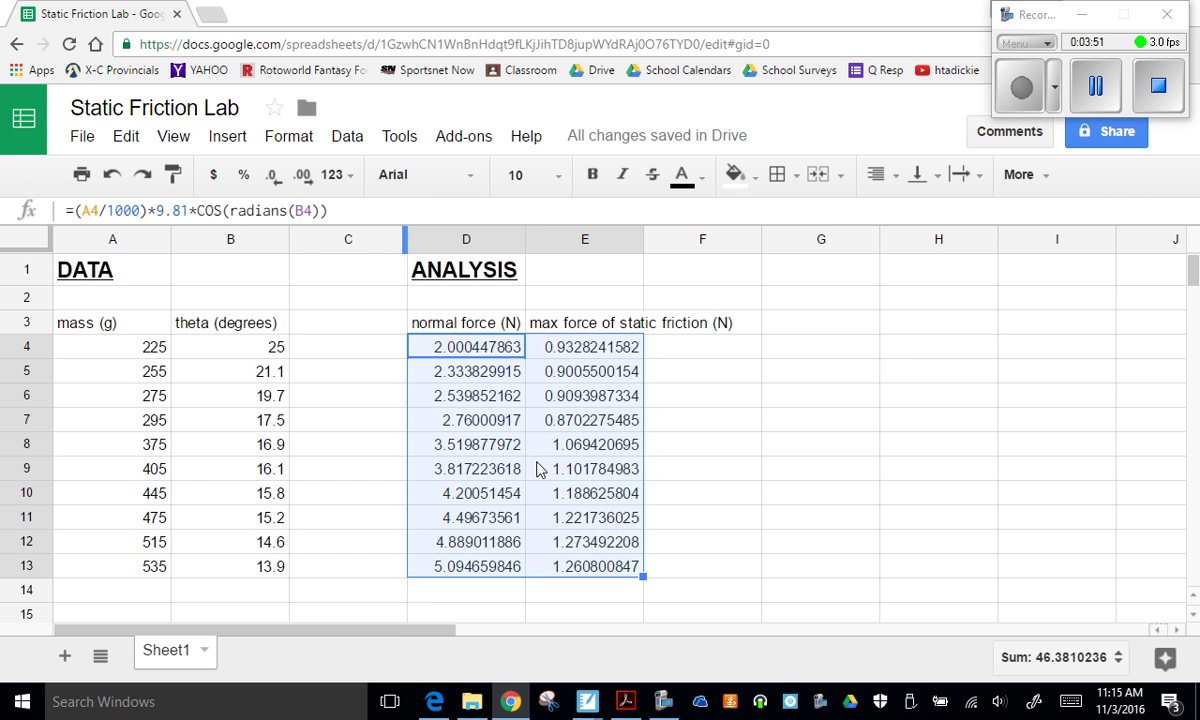
{"action": "left_click", "coordinate": [288, 192]}
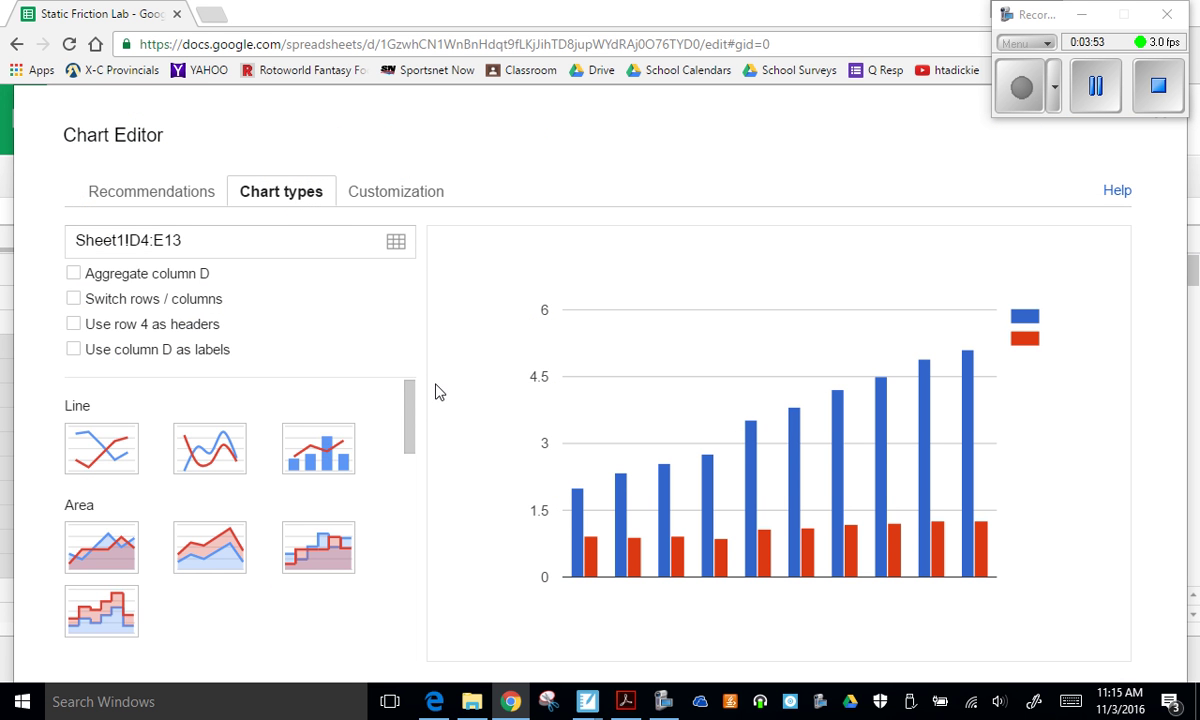
{"action": "scroll", "coordinate": [324, 509], "scroll_direction": "down", "scroll_amount": 3}
{"action": "left_click", "coordinate": [101, 626]}
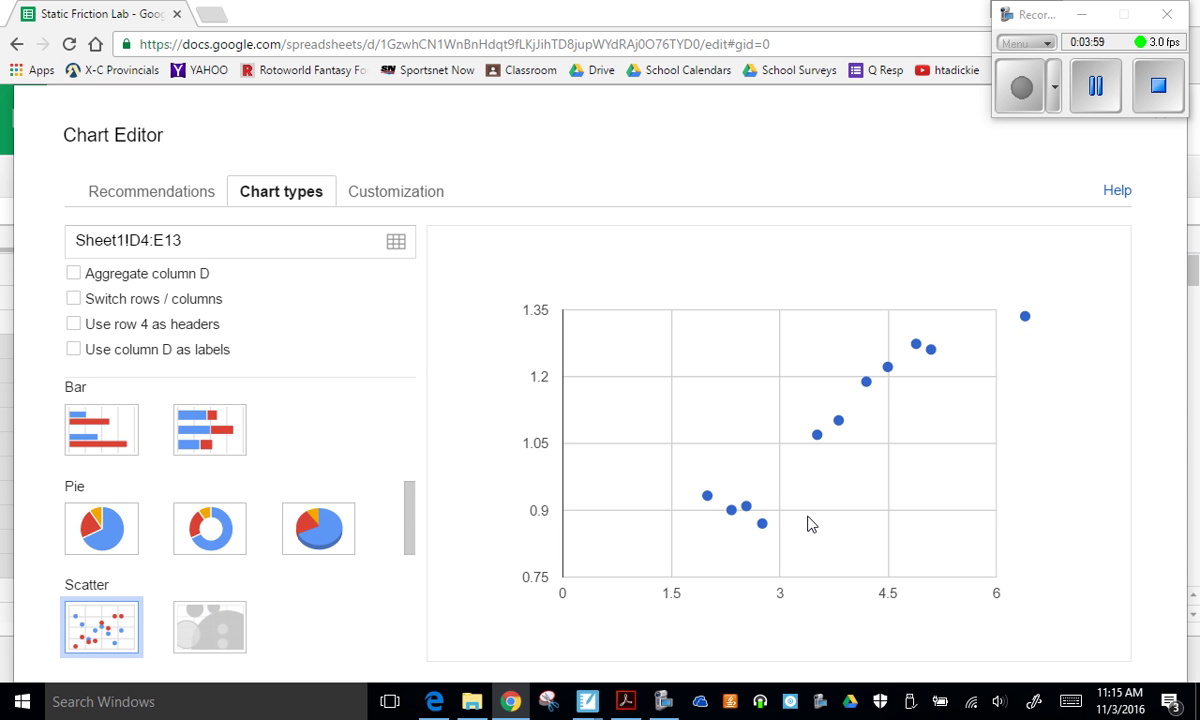
{"action": "mouse_move", "coordinate": [707, 497]}
Set the chart series' Trendline option to Linear in the chart customization settings
{"action": "left_click", "coordinate": [368, 191]}
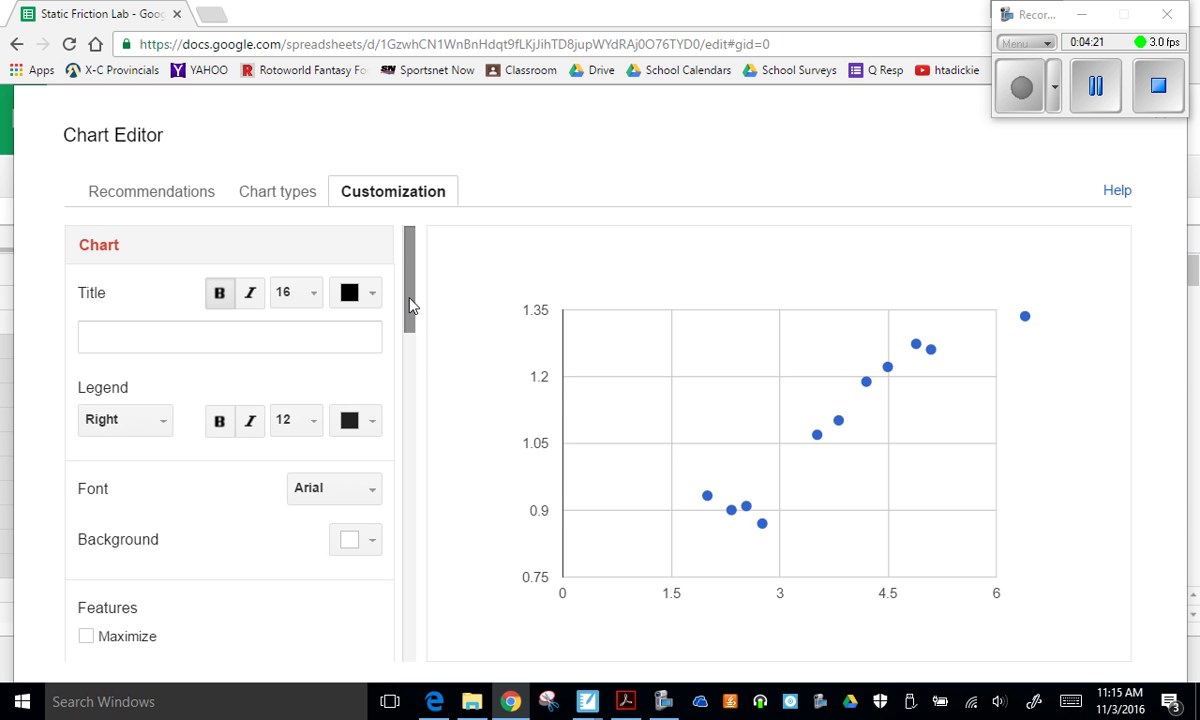
{"action": "left_click_drag", "start_coordinate": [410, 308], "coordinate": [420, 668]}
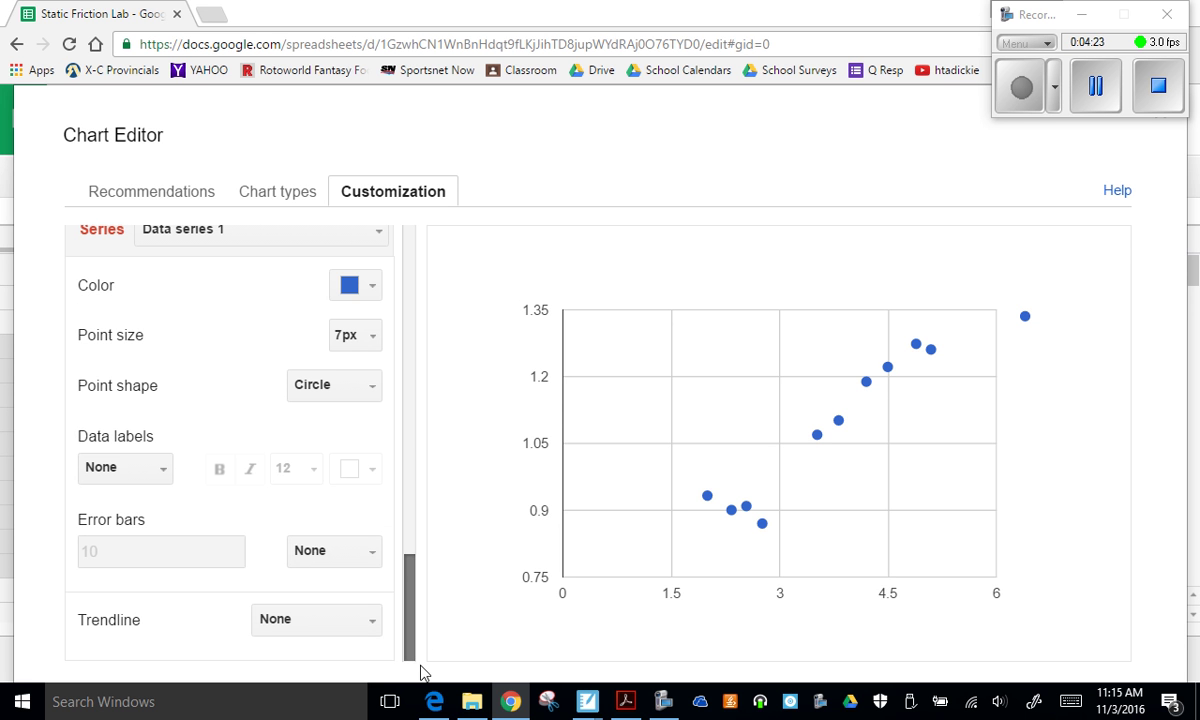
{"action": "left_click", "coordinate": [350, 618]}
{"action": "left_click", "coordinate": [318, 521]}
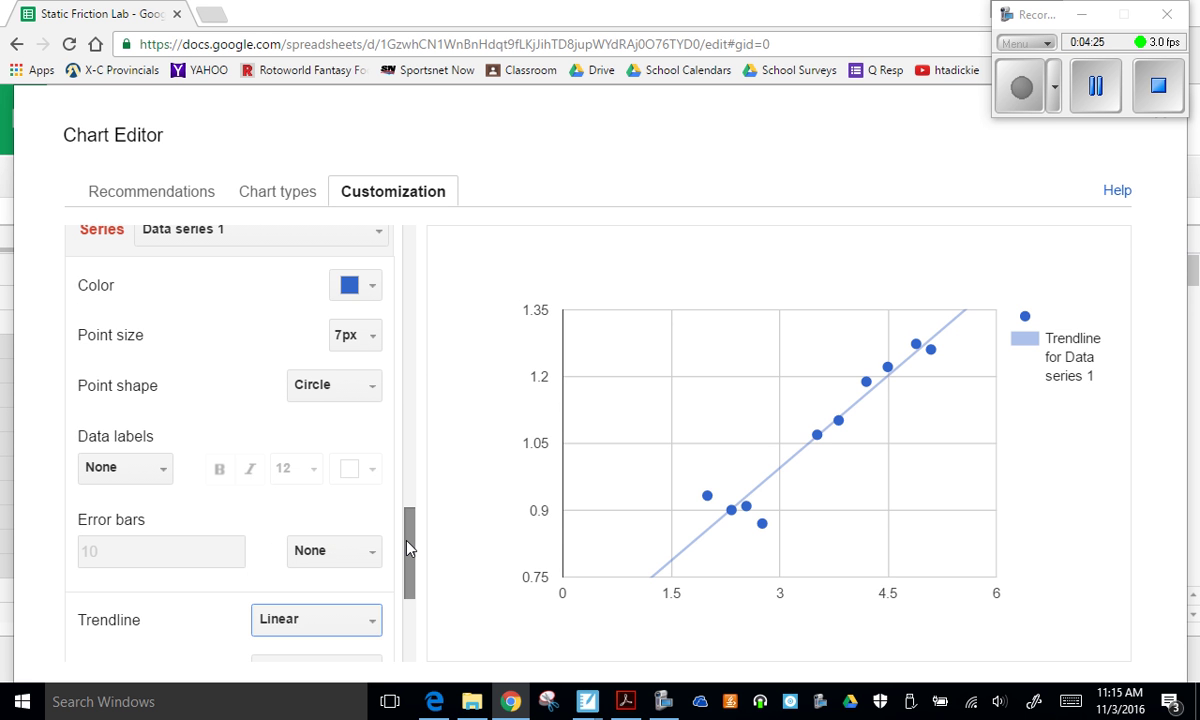